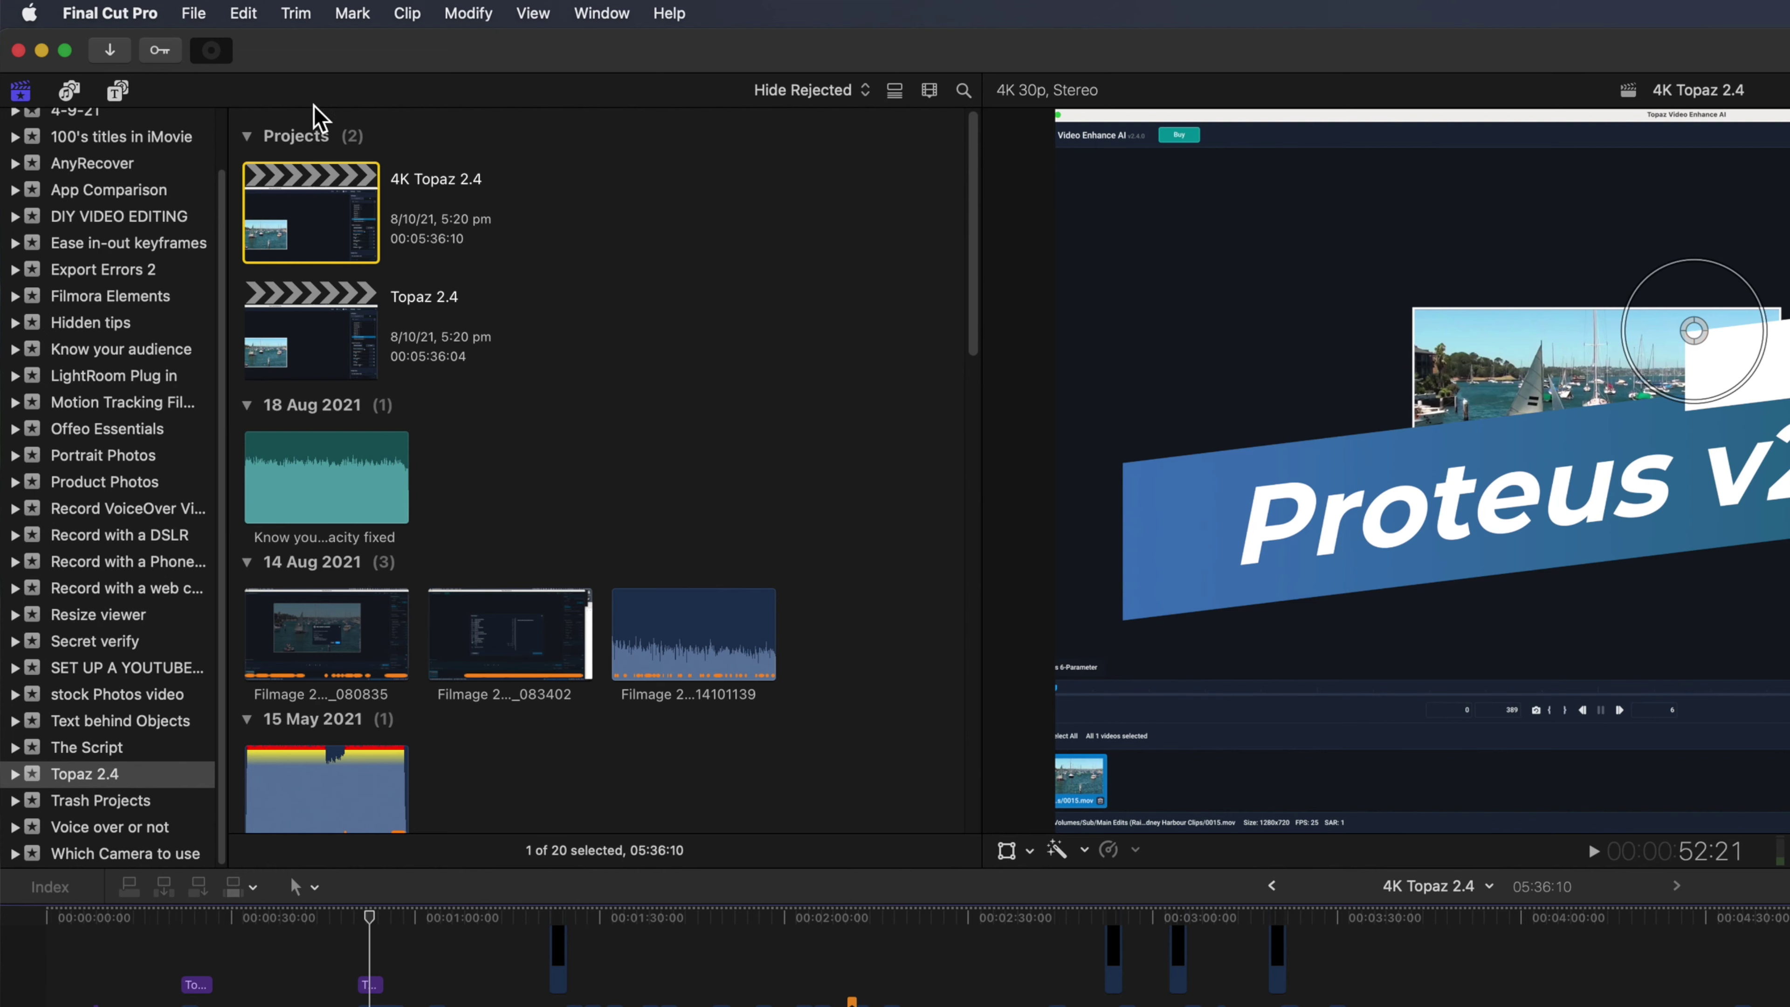
Open the Background Tasks window to check rendering progress.
left_click(213, 54)
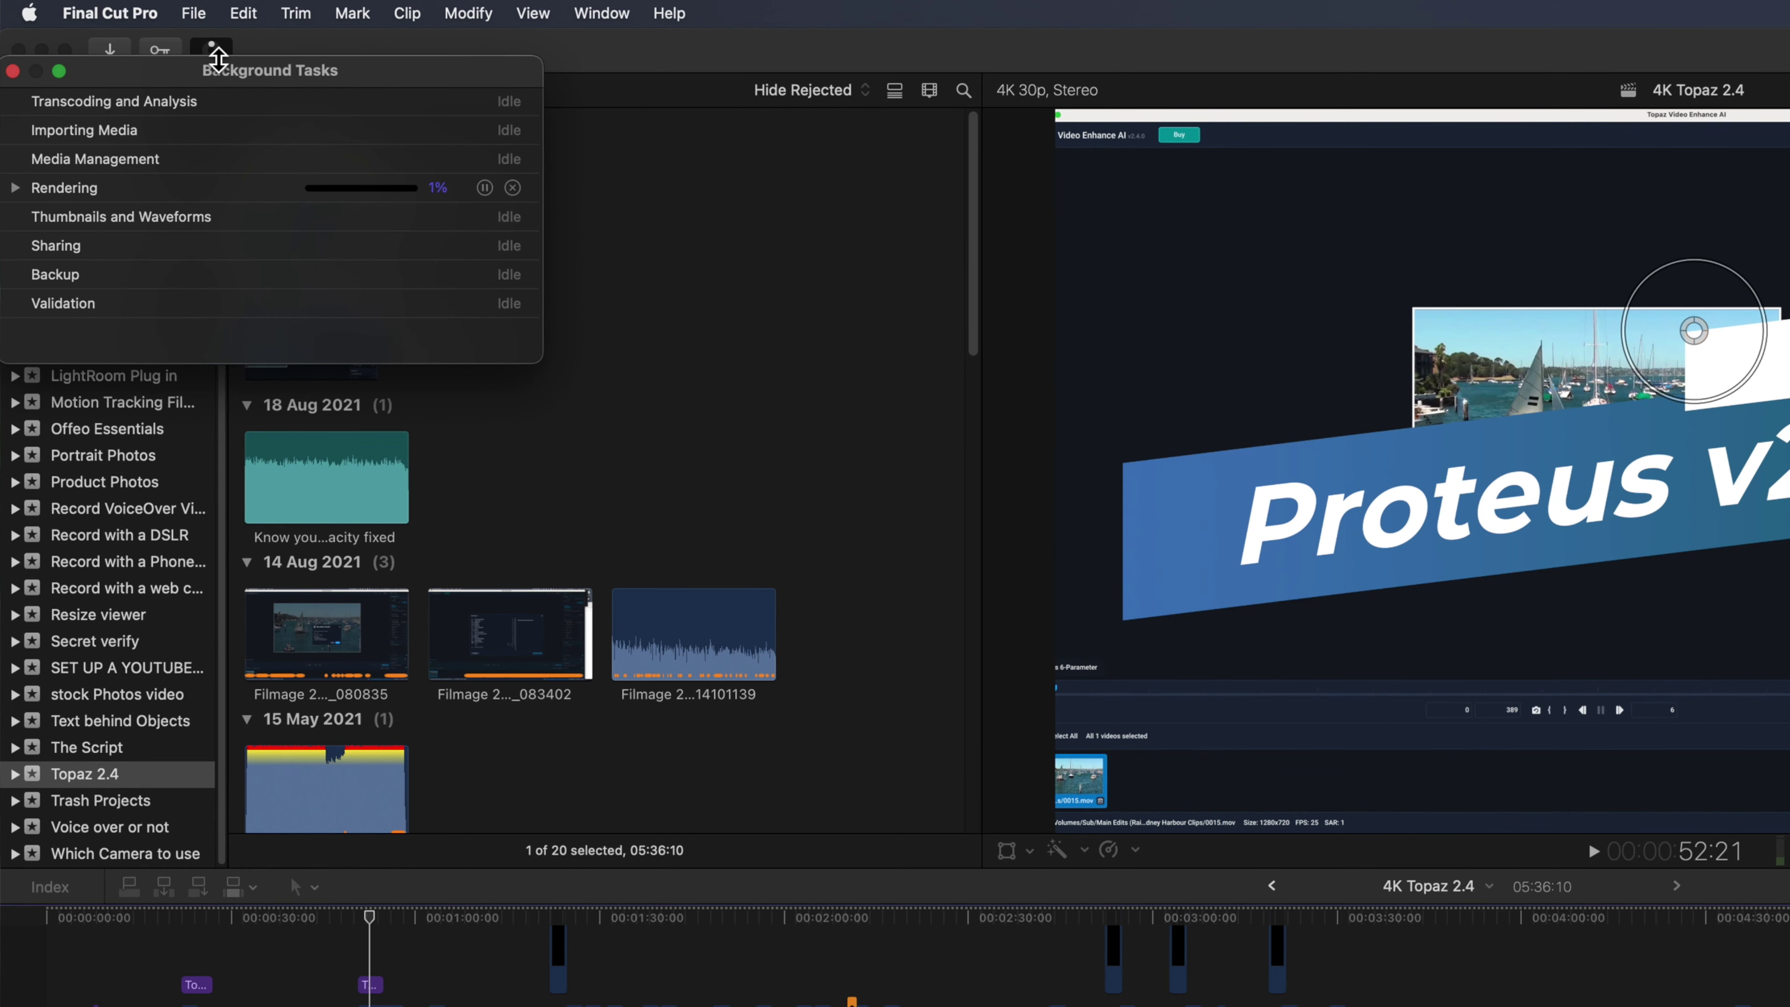
Expand the Rendering task to view its details.
left_click(16, 189)
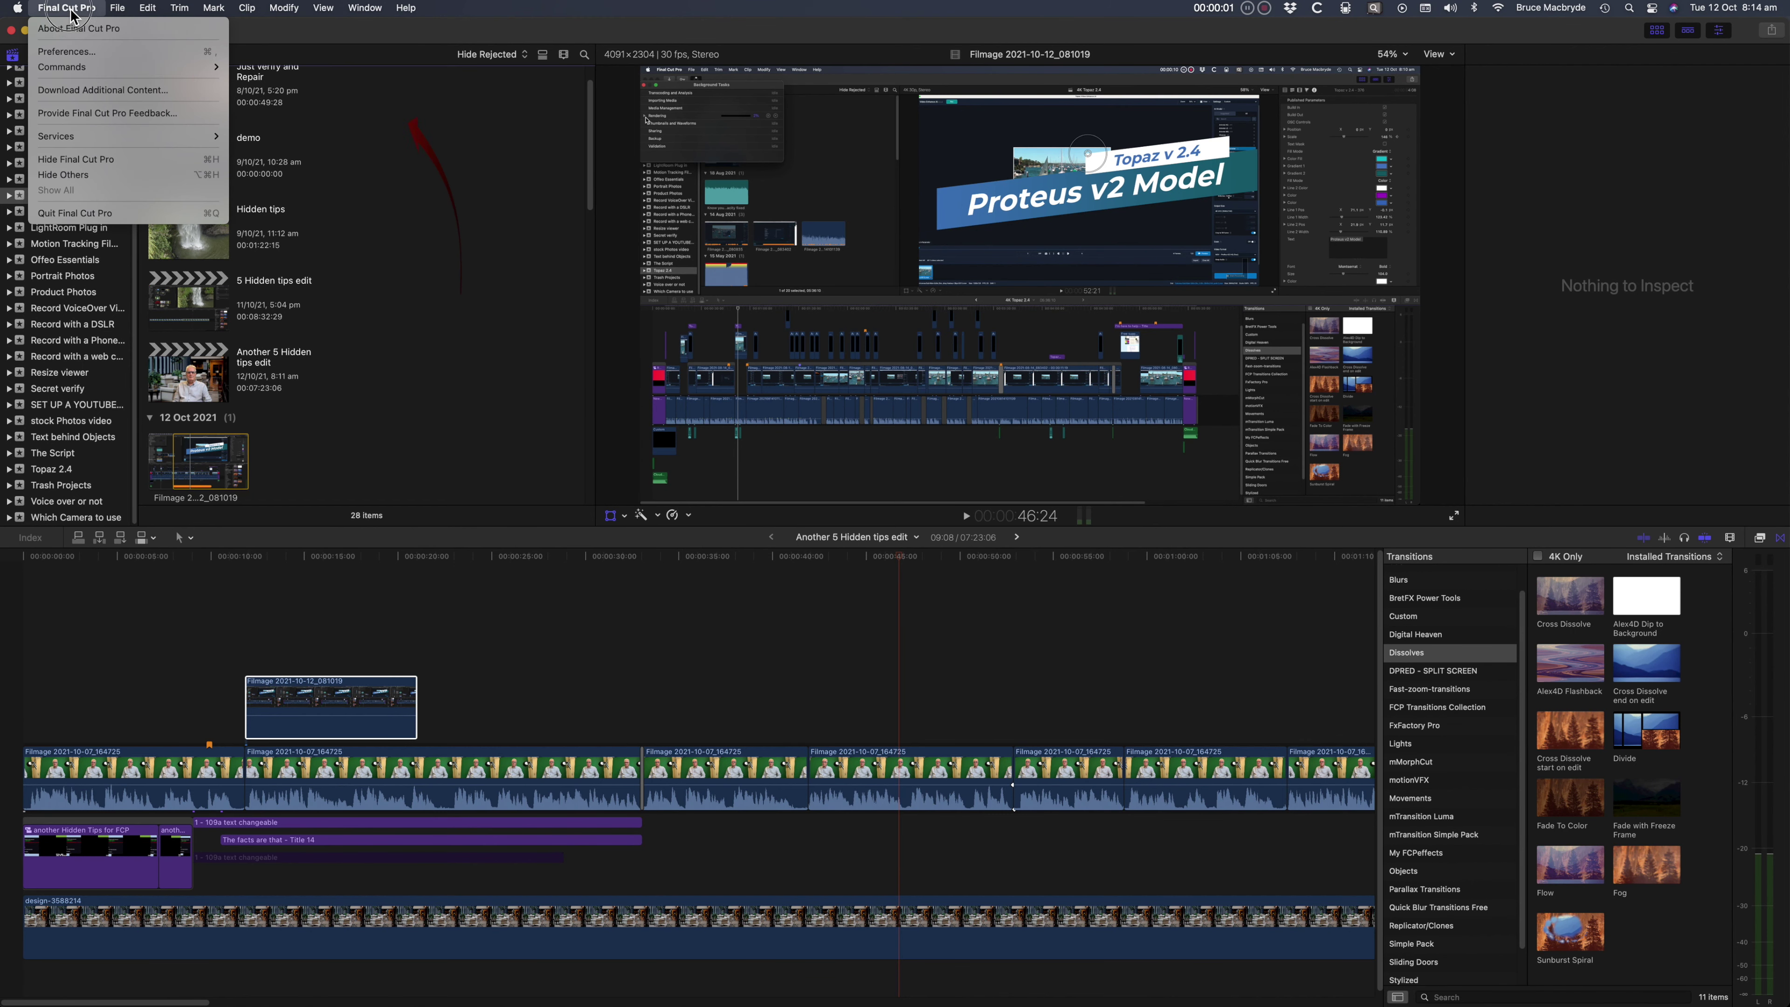
Enable Background render in the Playback preferences, then close Preferences.
left_click(70, 56)
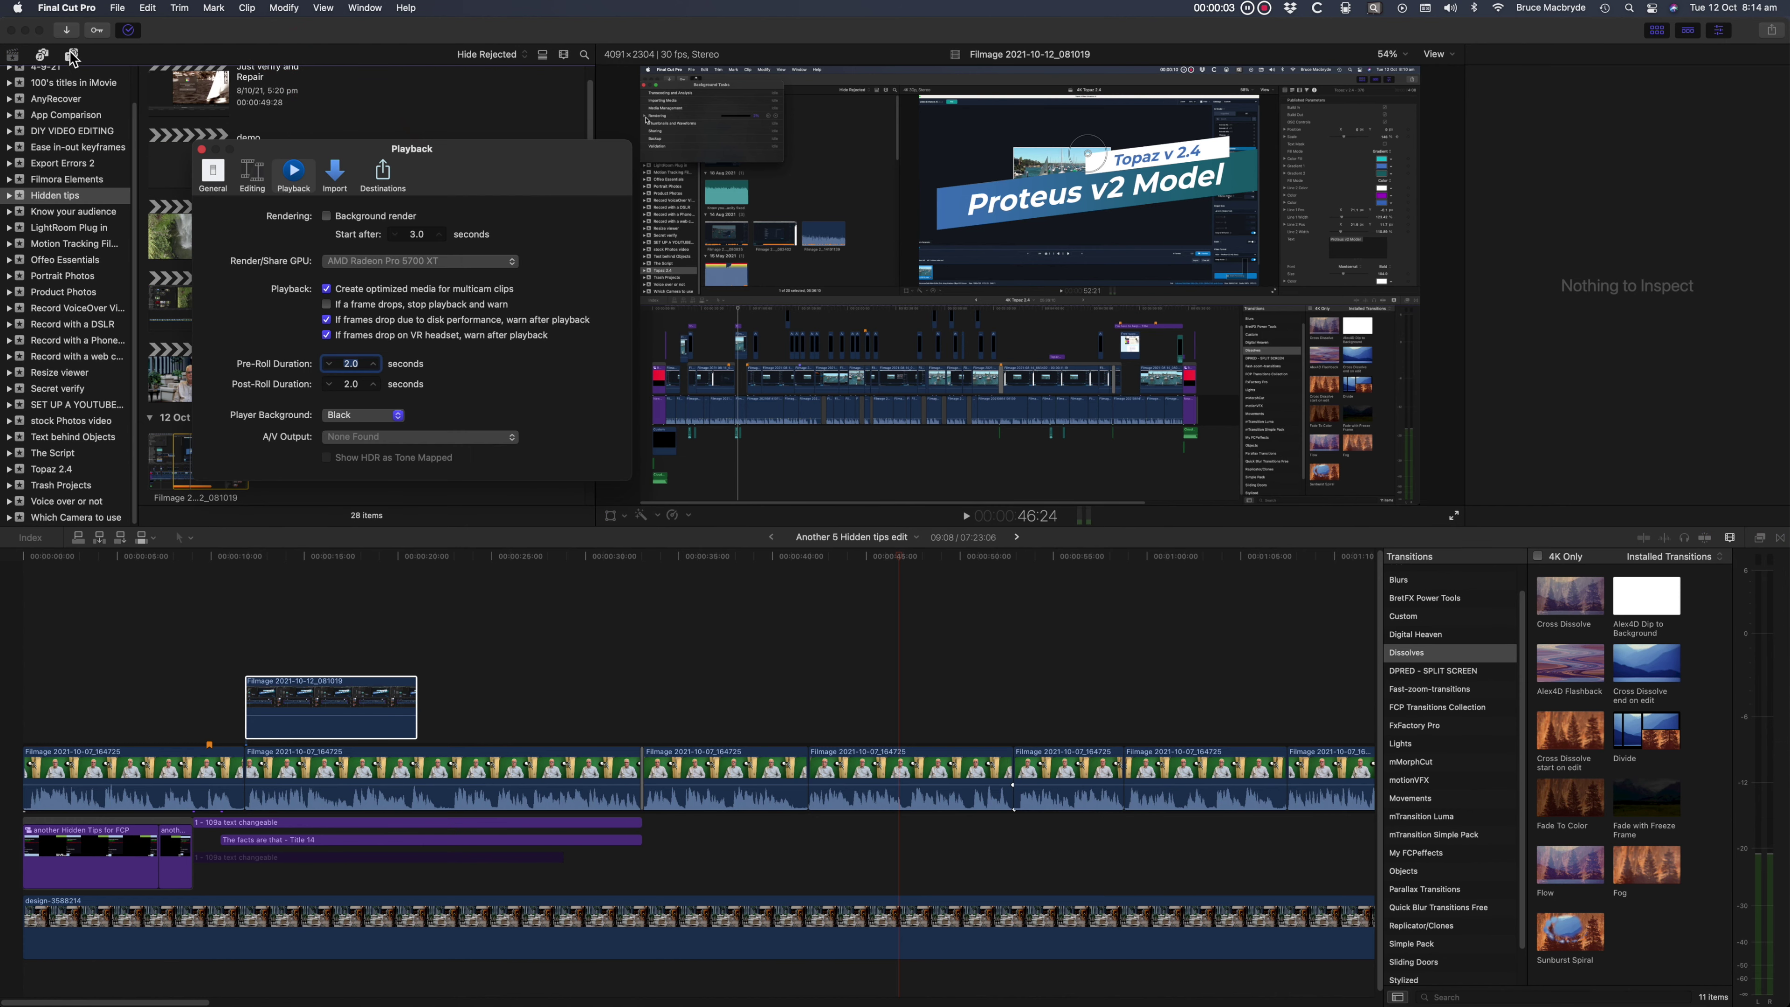
left_click(328, 216)
left_click(202, 150)
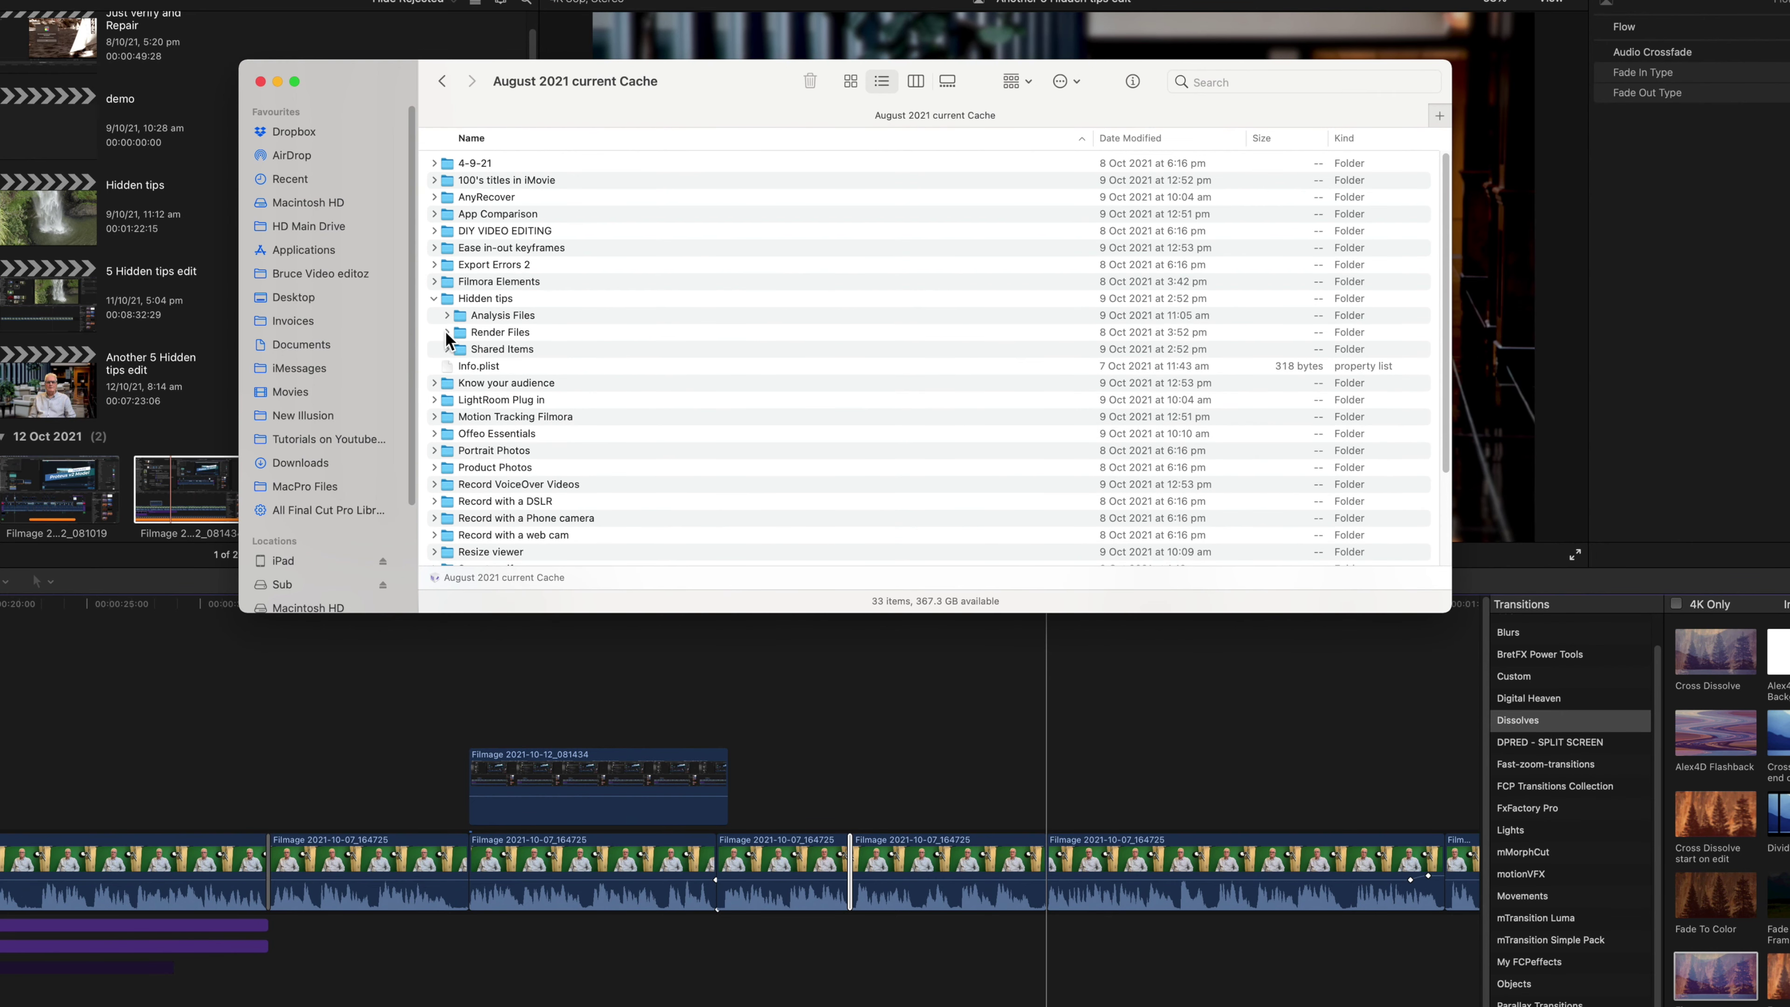
left_click(447, 334)
left_click(459, 351)
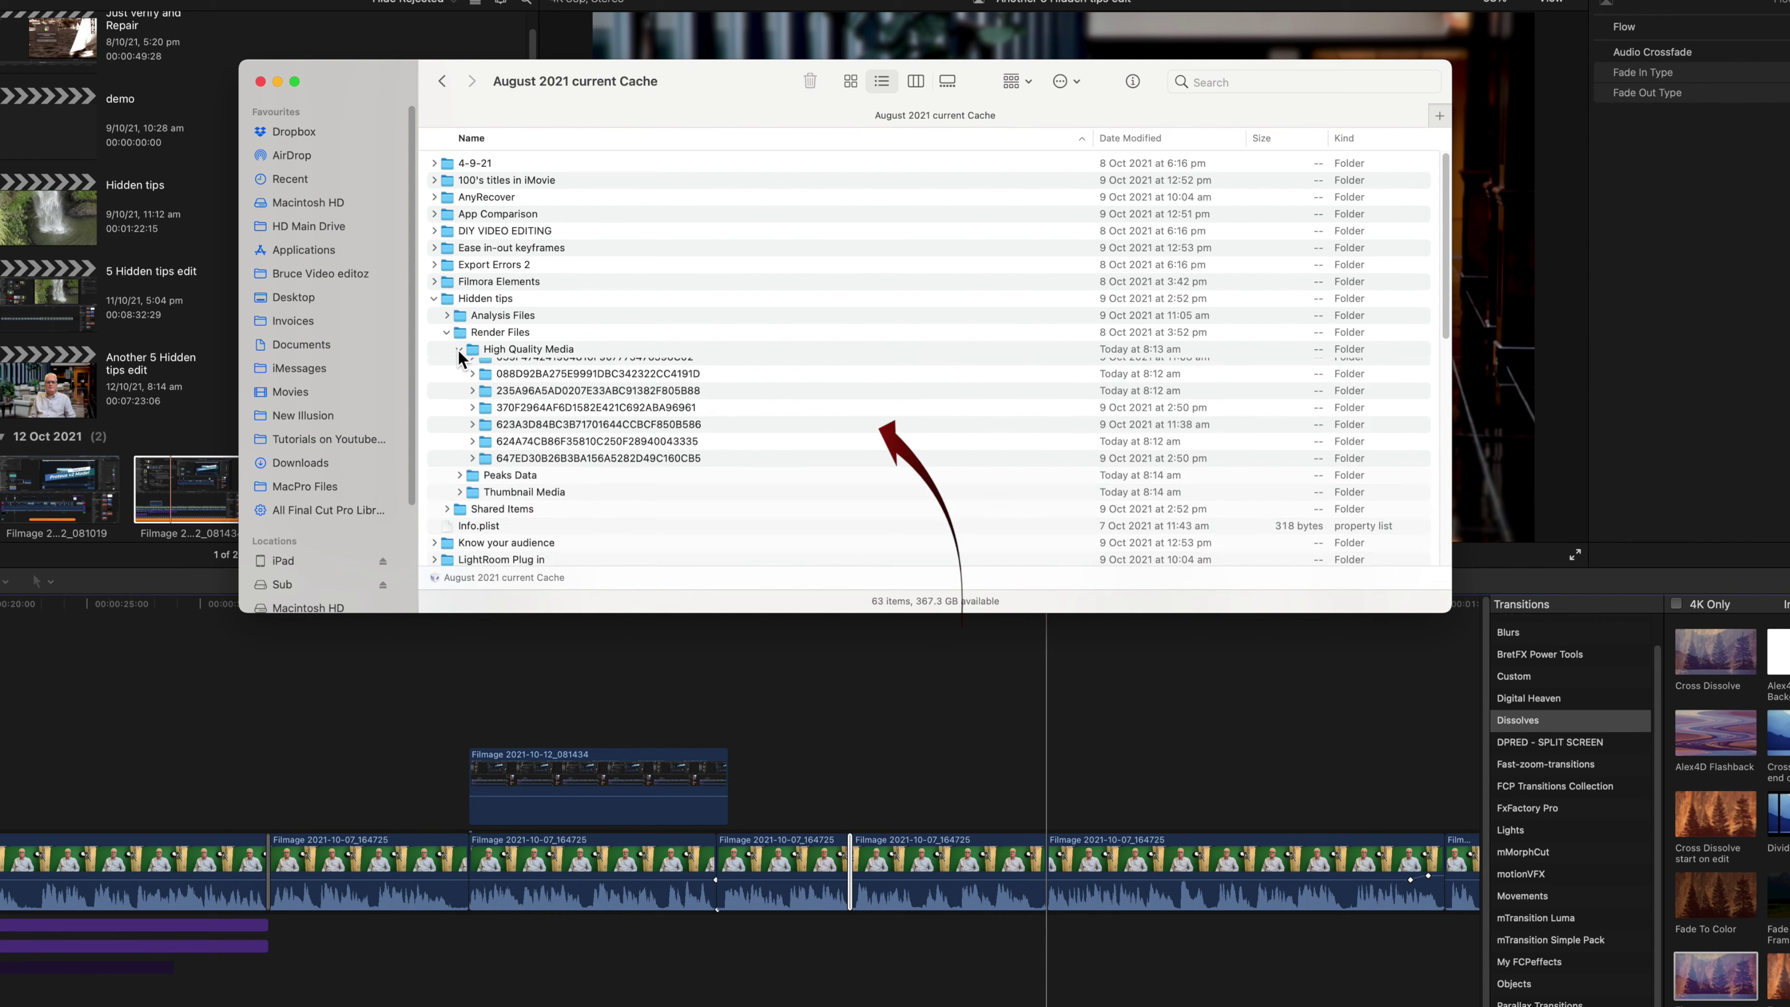
left_click(459, 349)
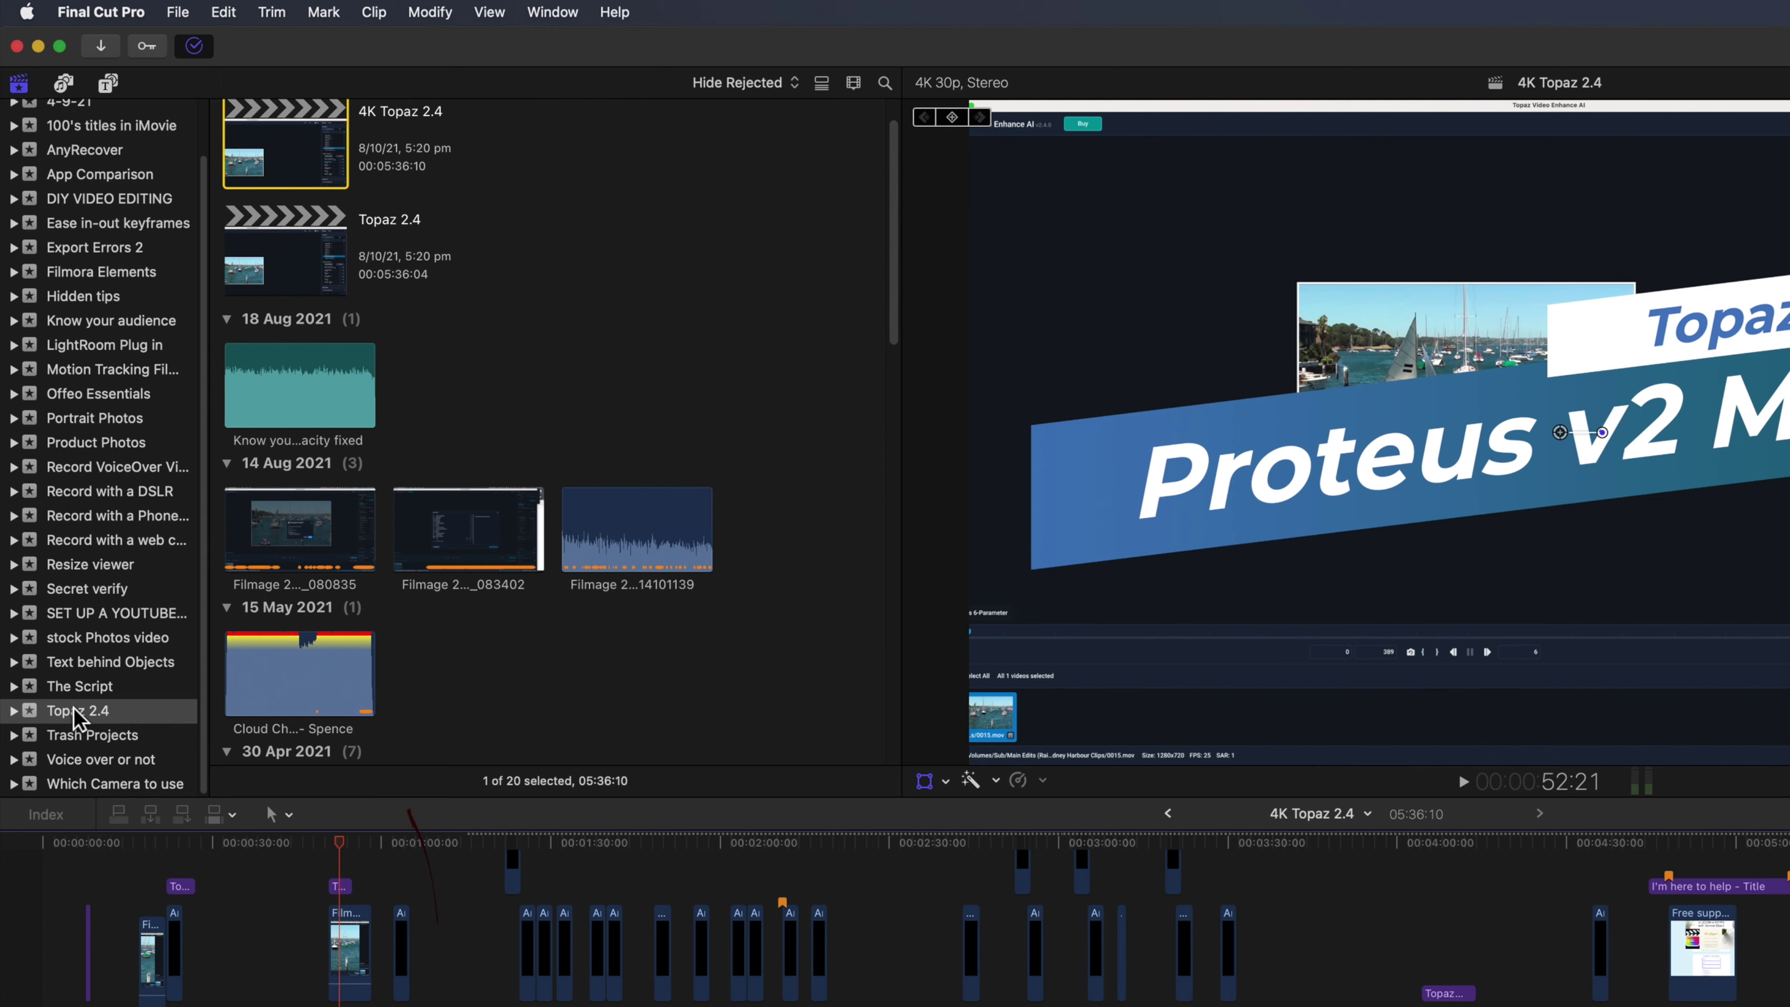
Delete the Topaz 2.4 event's unused render files with Delete Generated Event Files.
left_click(76, 711)
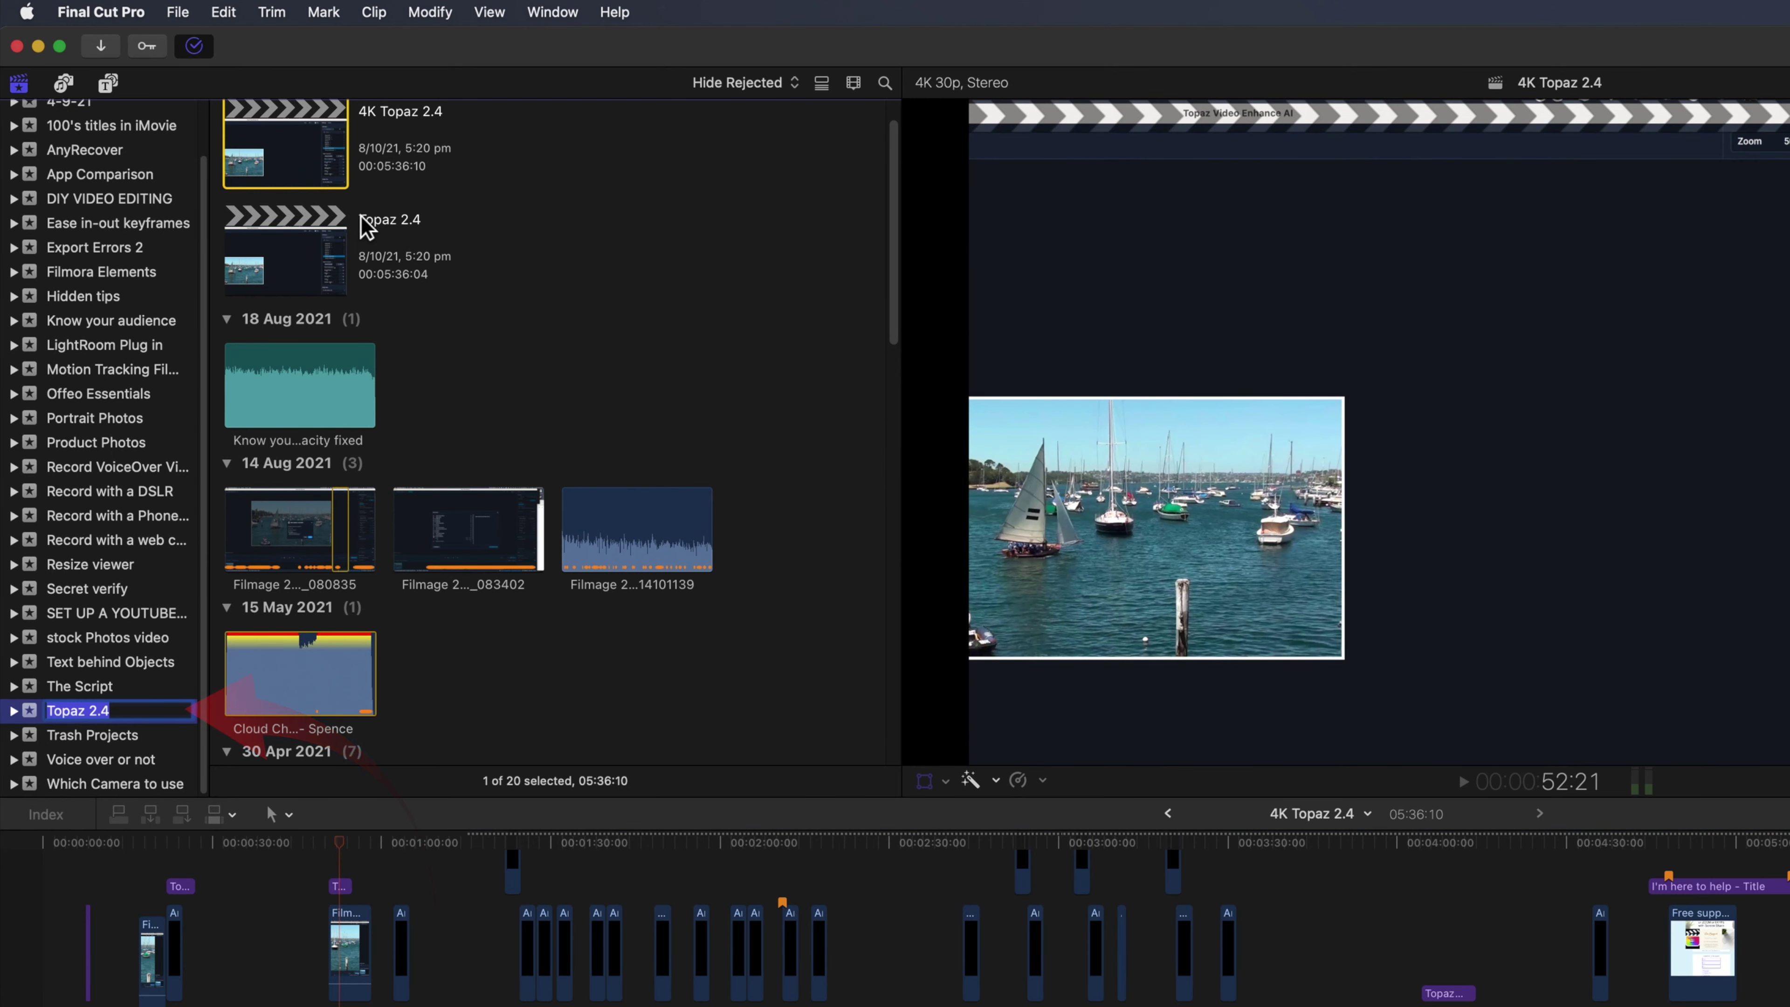
scroll(369, 233, "up", 2)
left_click(178, 12)
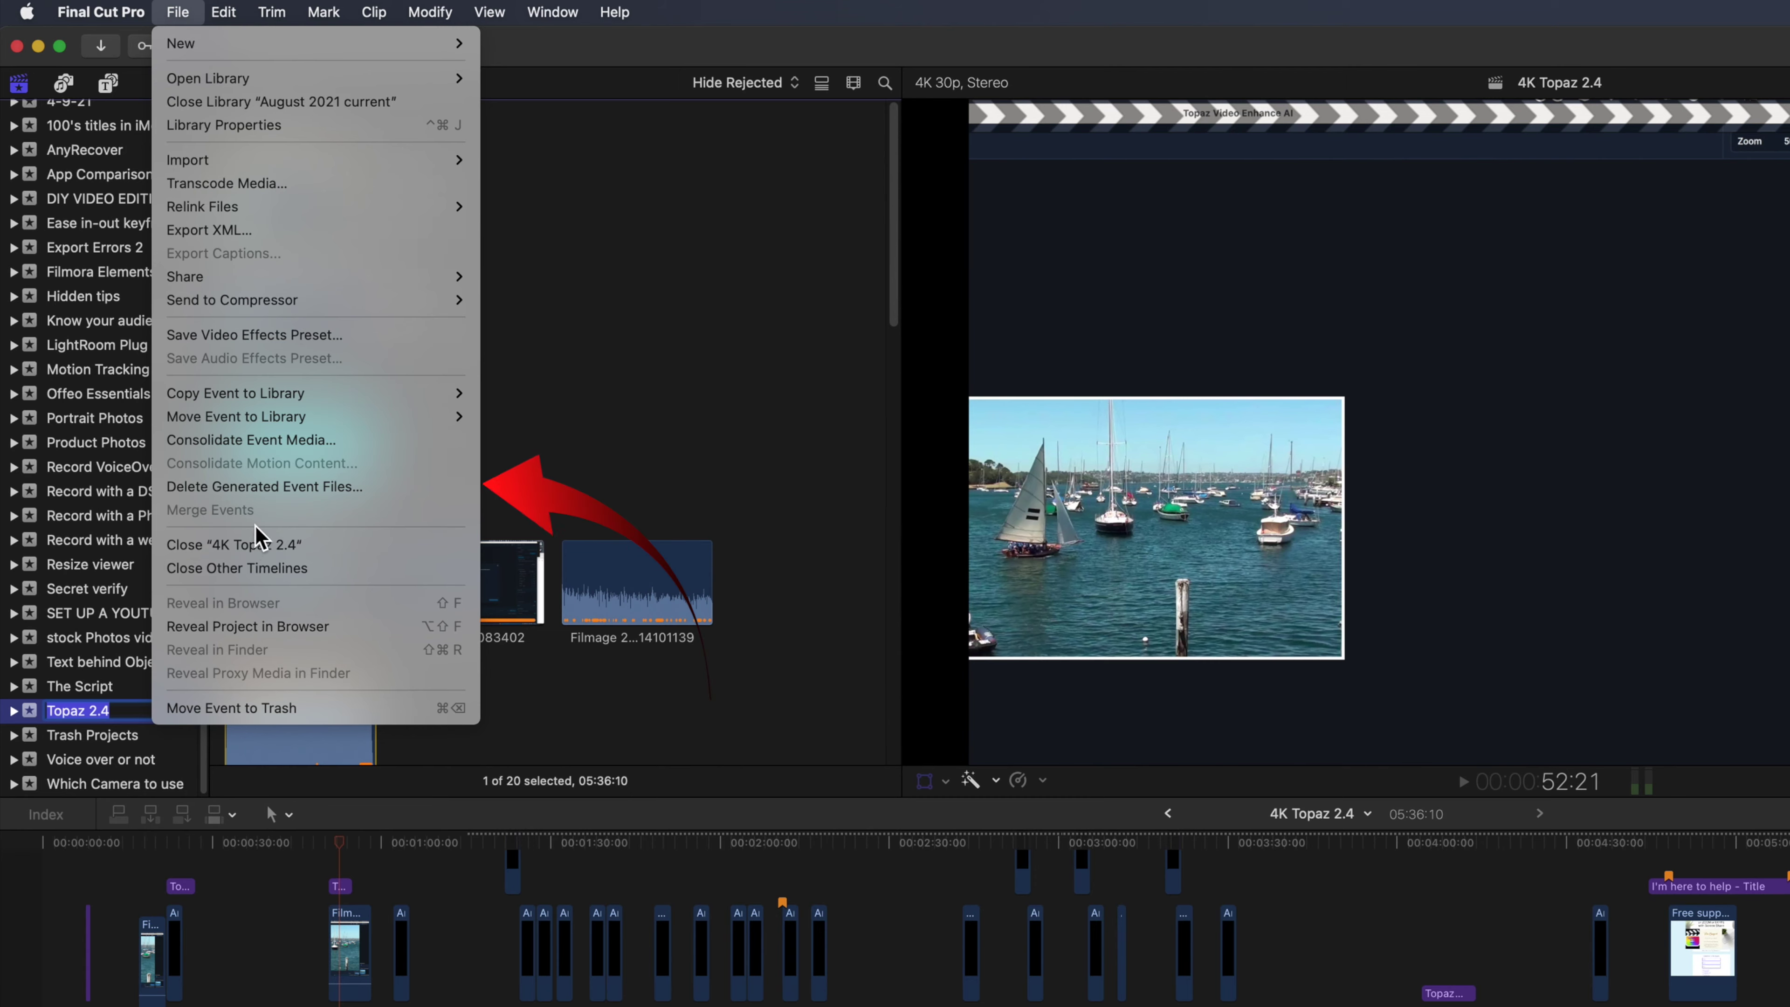
left_click(275, 487)
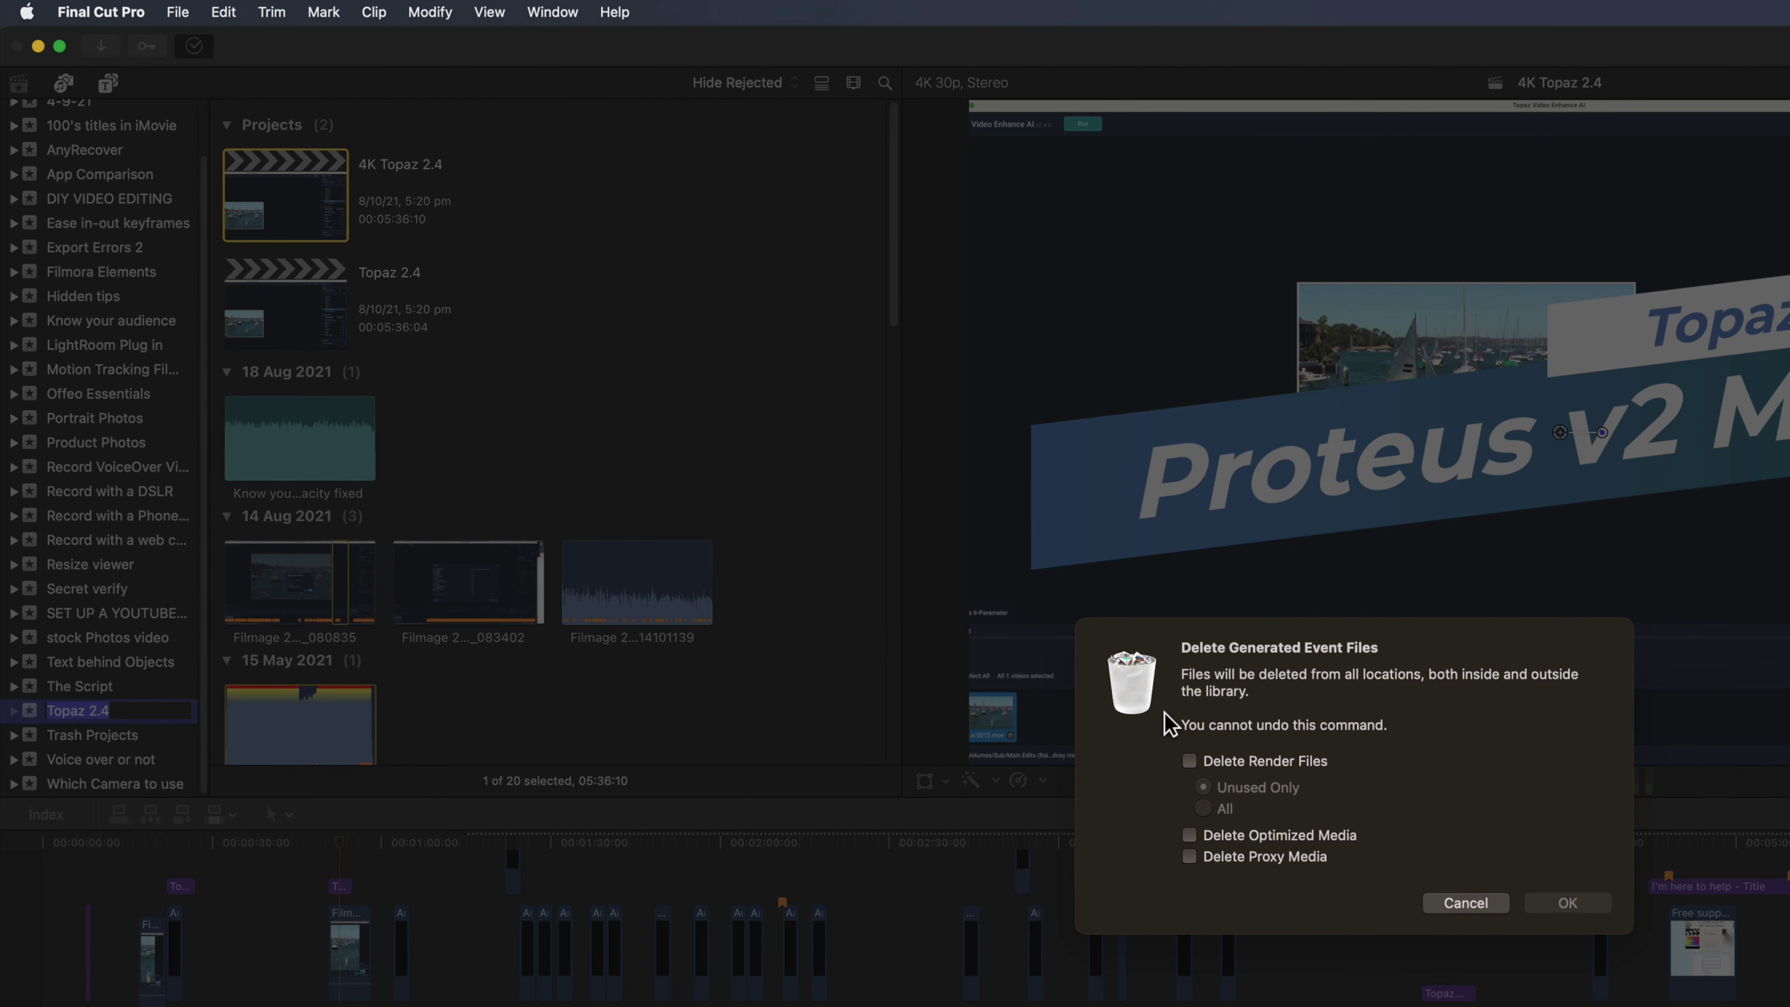
left_click(1190, 762)
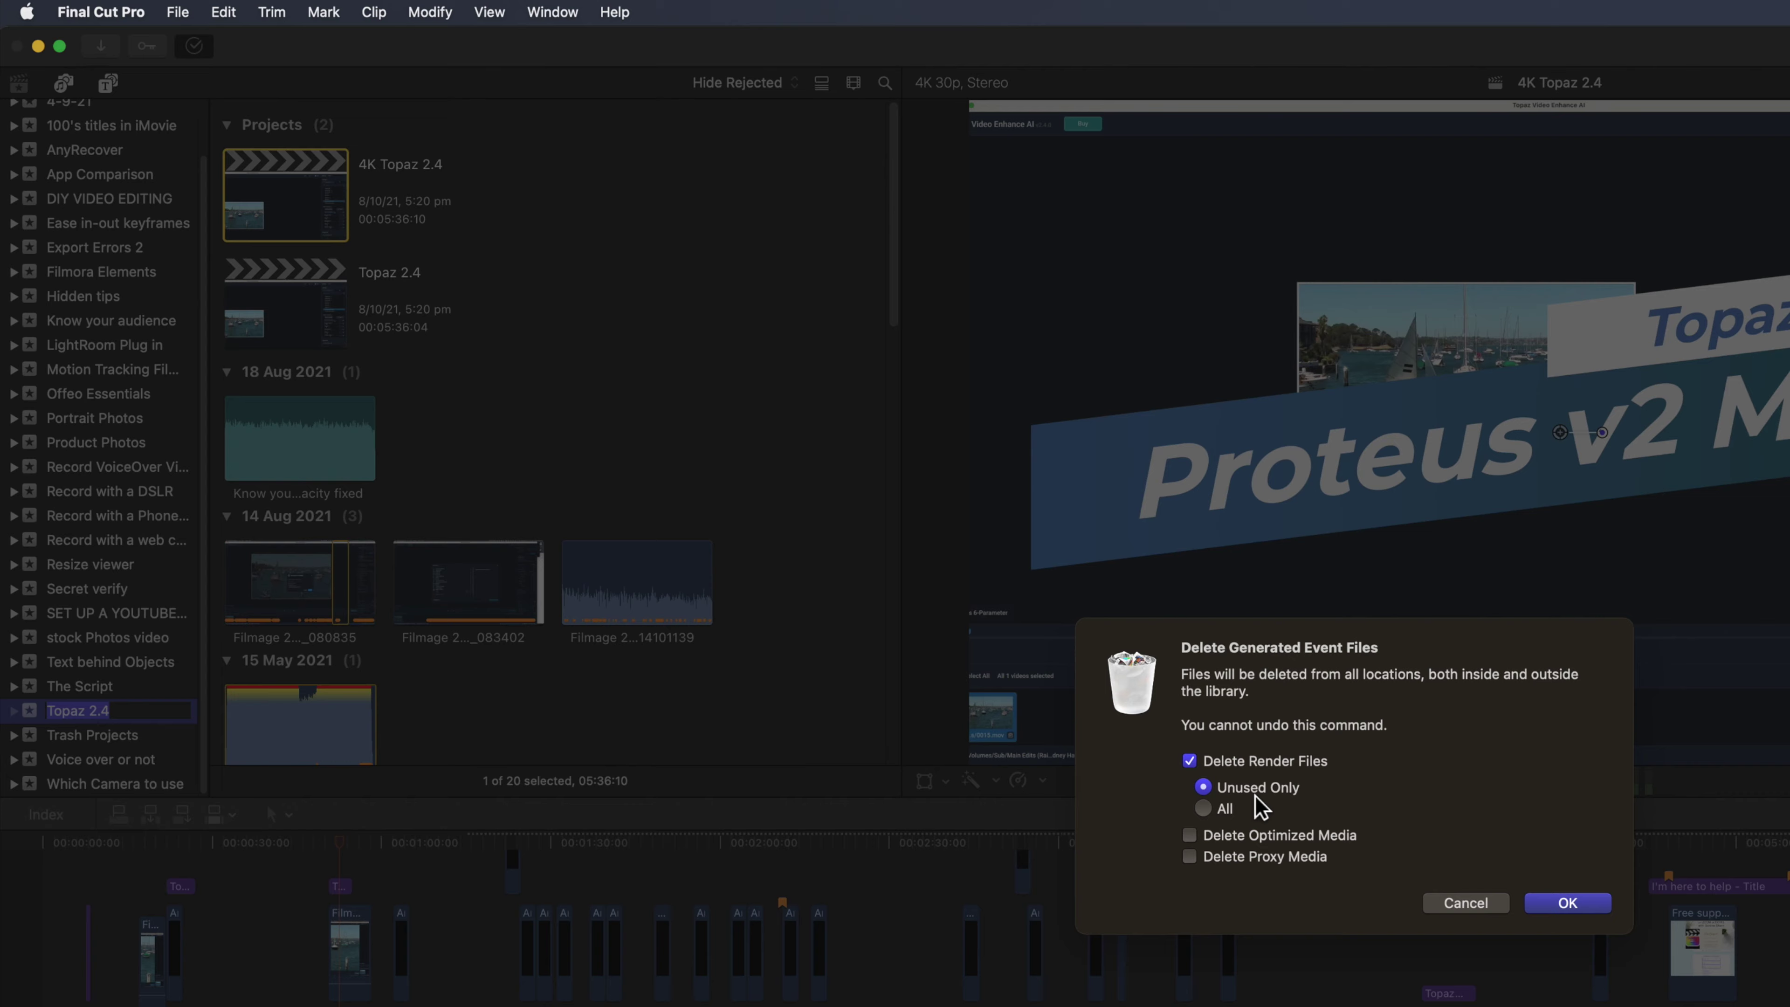
left_click(1569, 903)
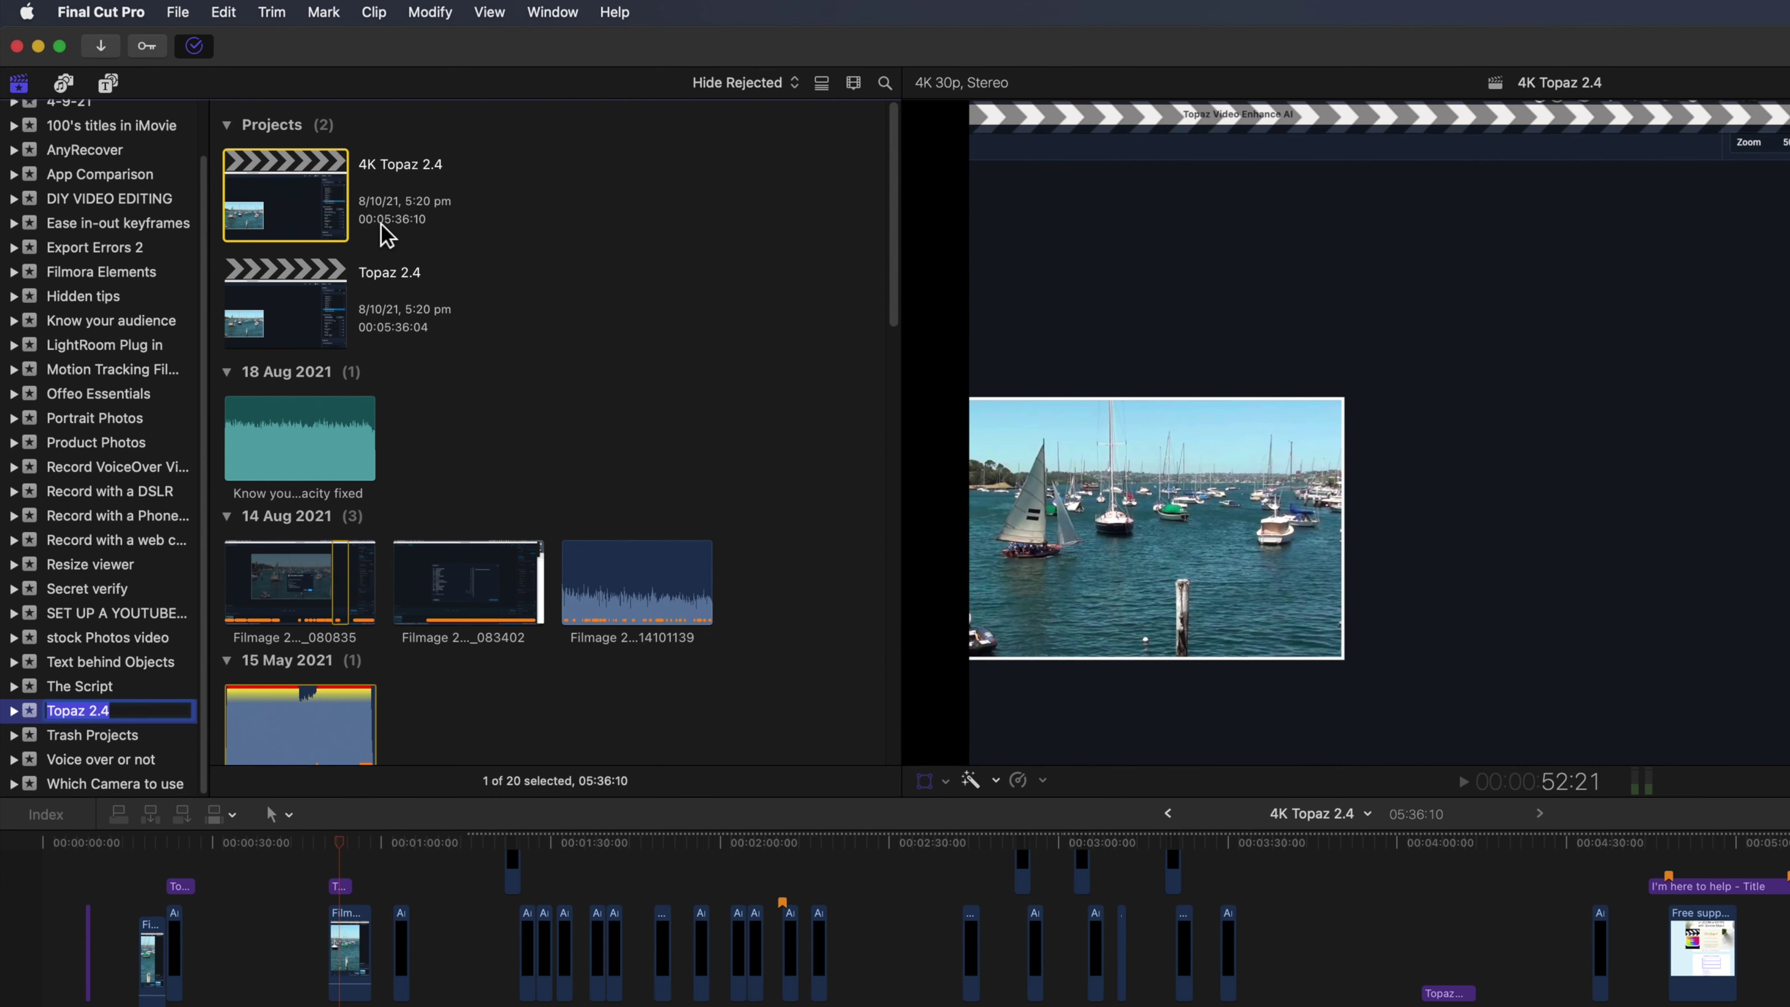
Finish renaming the event, then turn on Background render in Playback preferences.
left_click(389, 237)
left_click(127, 12)
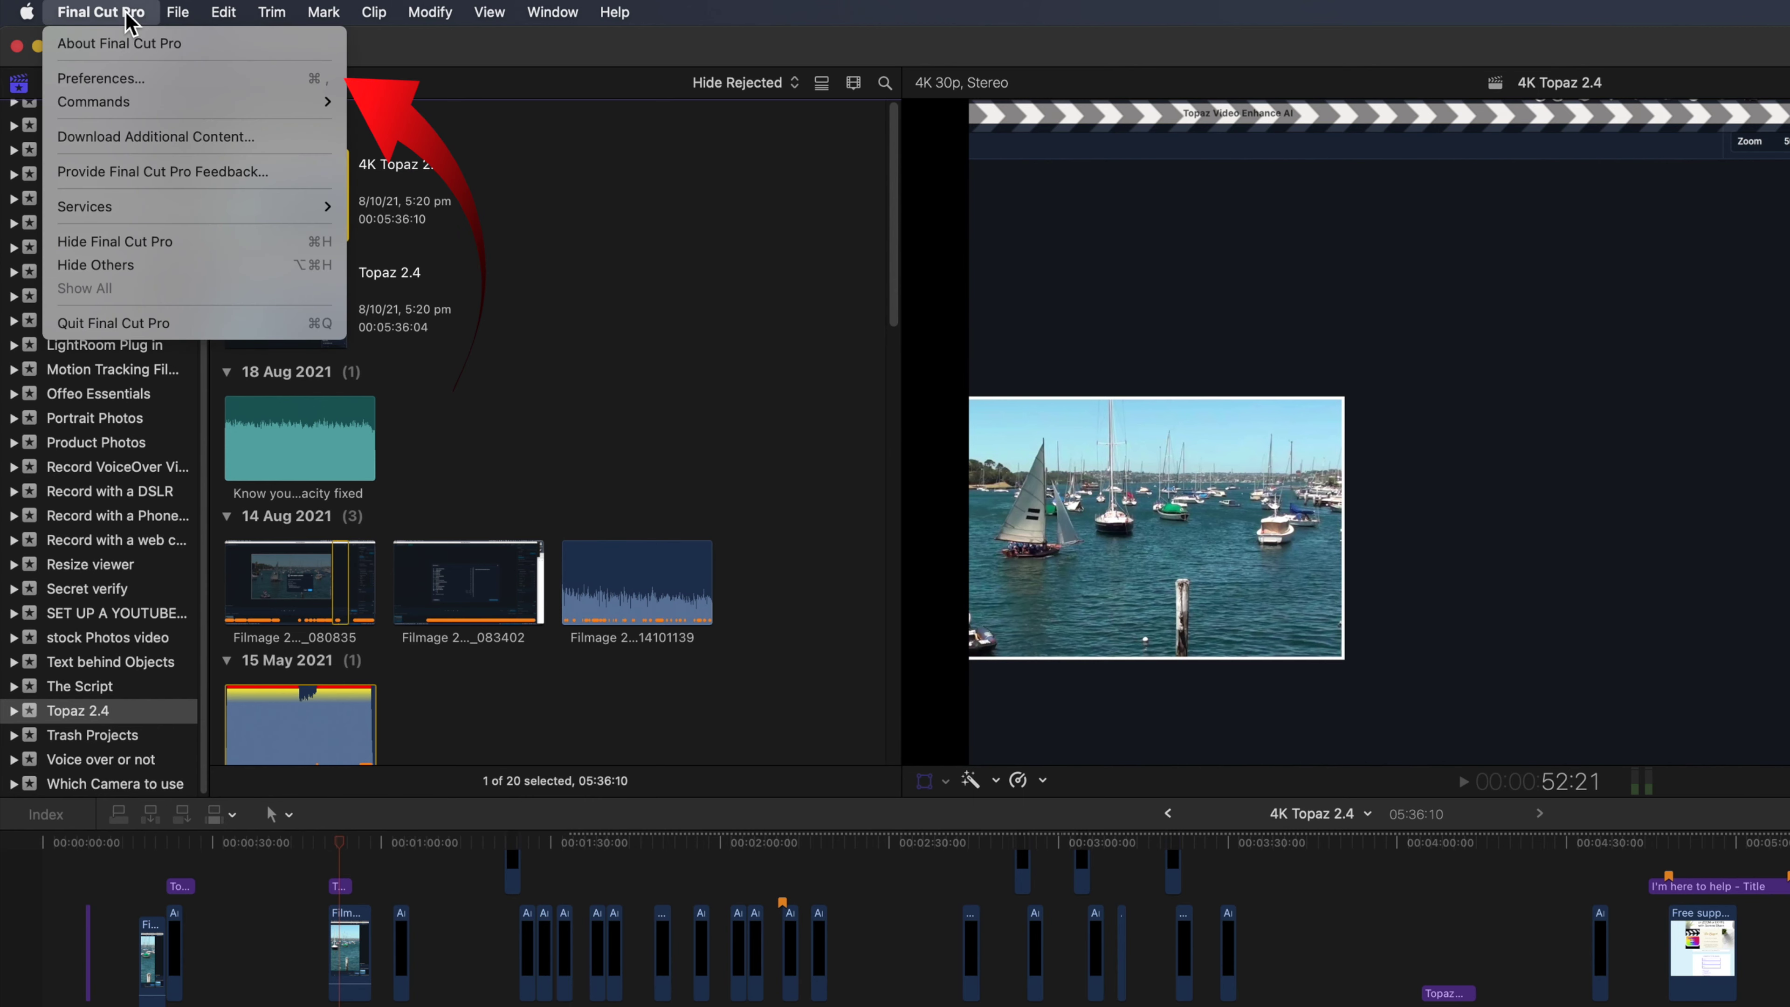
left_click(130, 73)
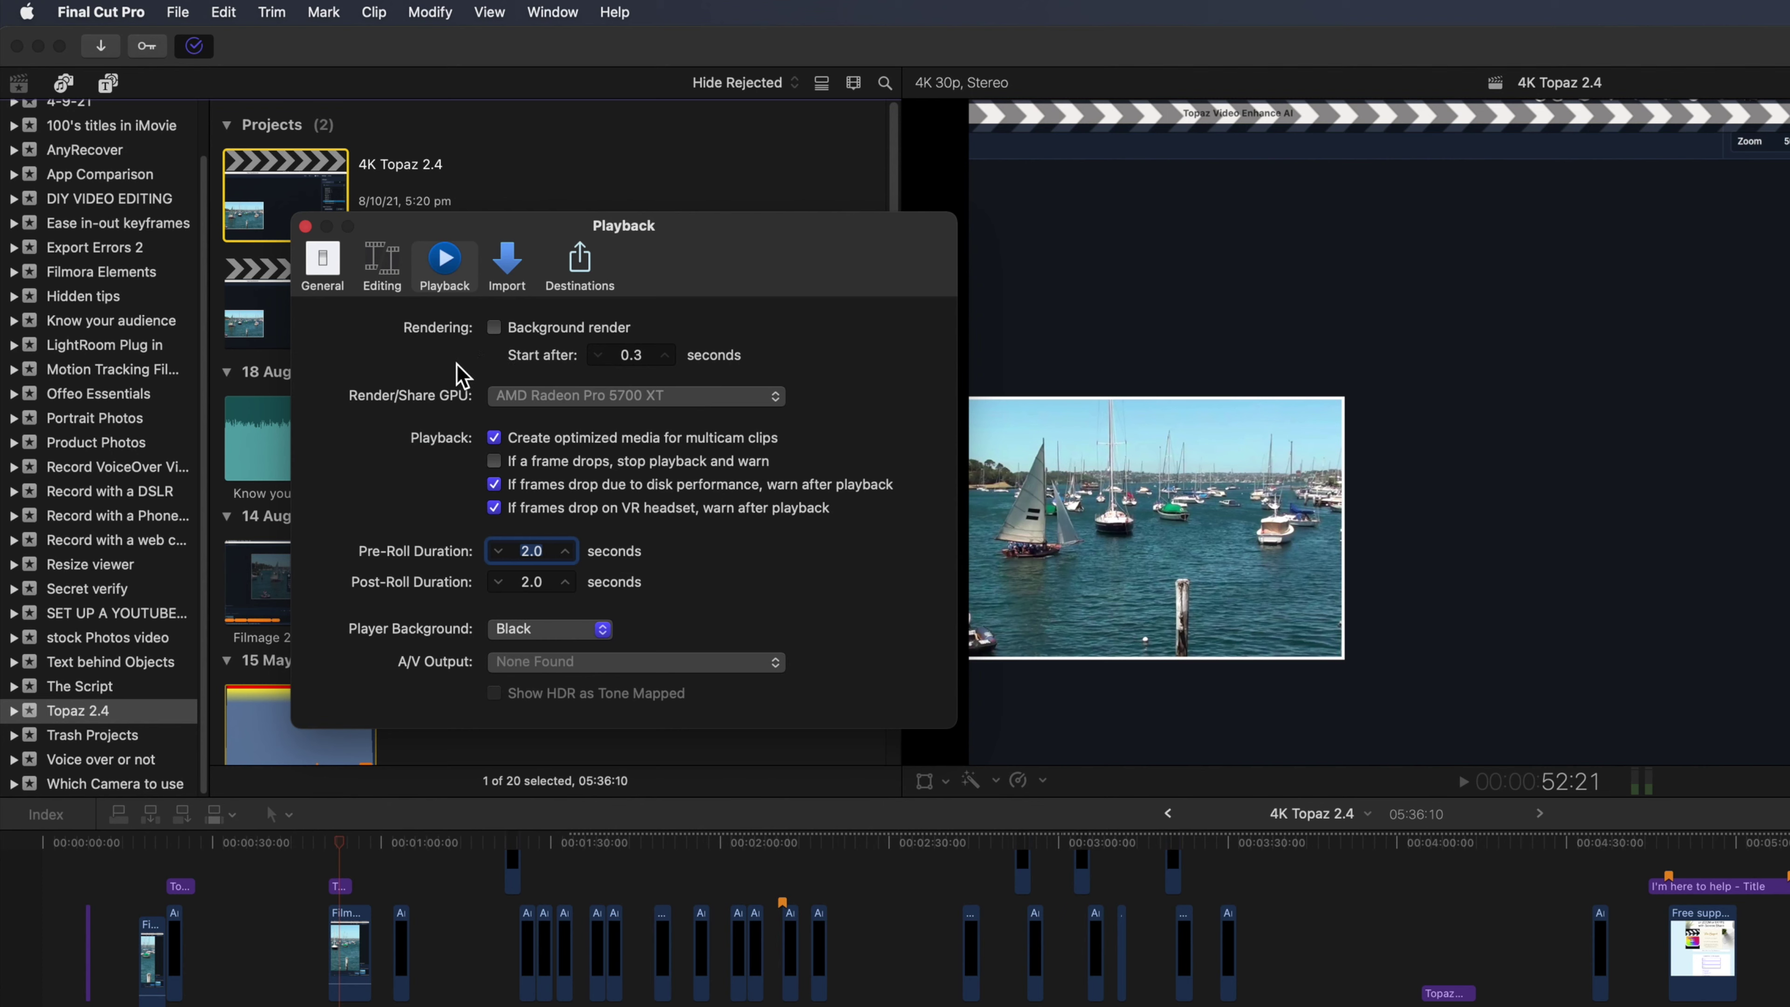
left_click(495, 327)
Set the background render Start after delay to 30 seconds, then turn background rendering off.
double_click(630, 359)
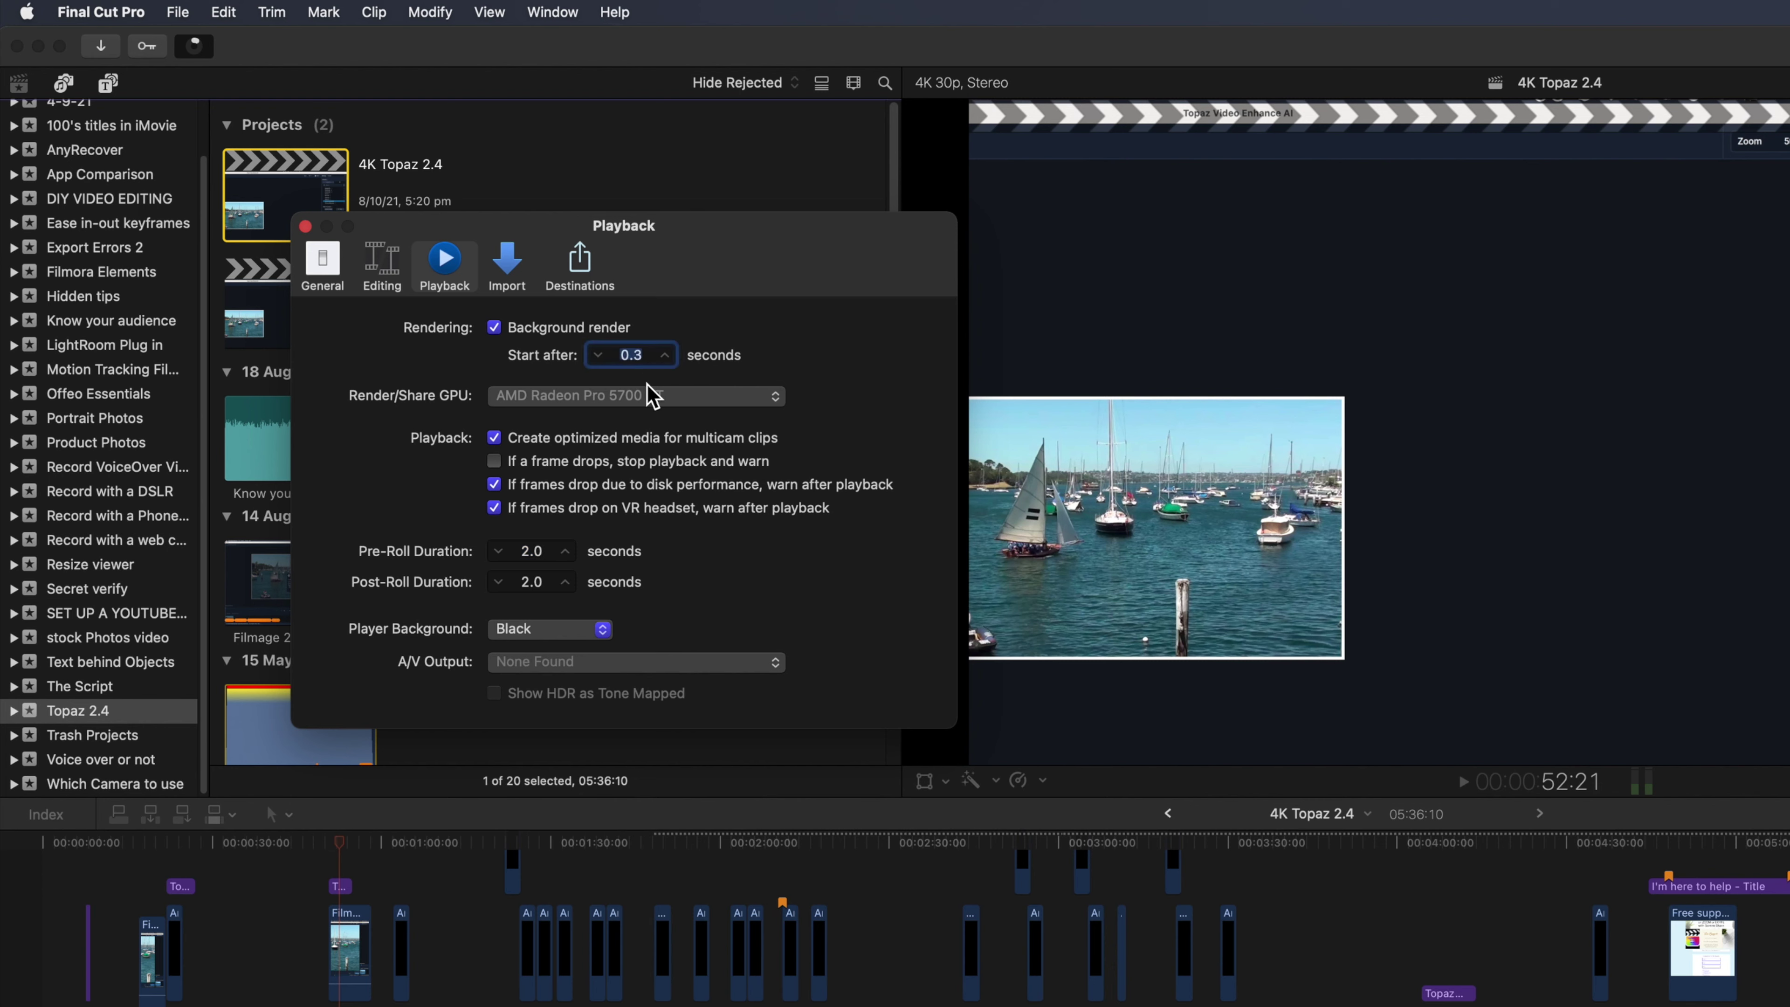
type("3")
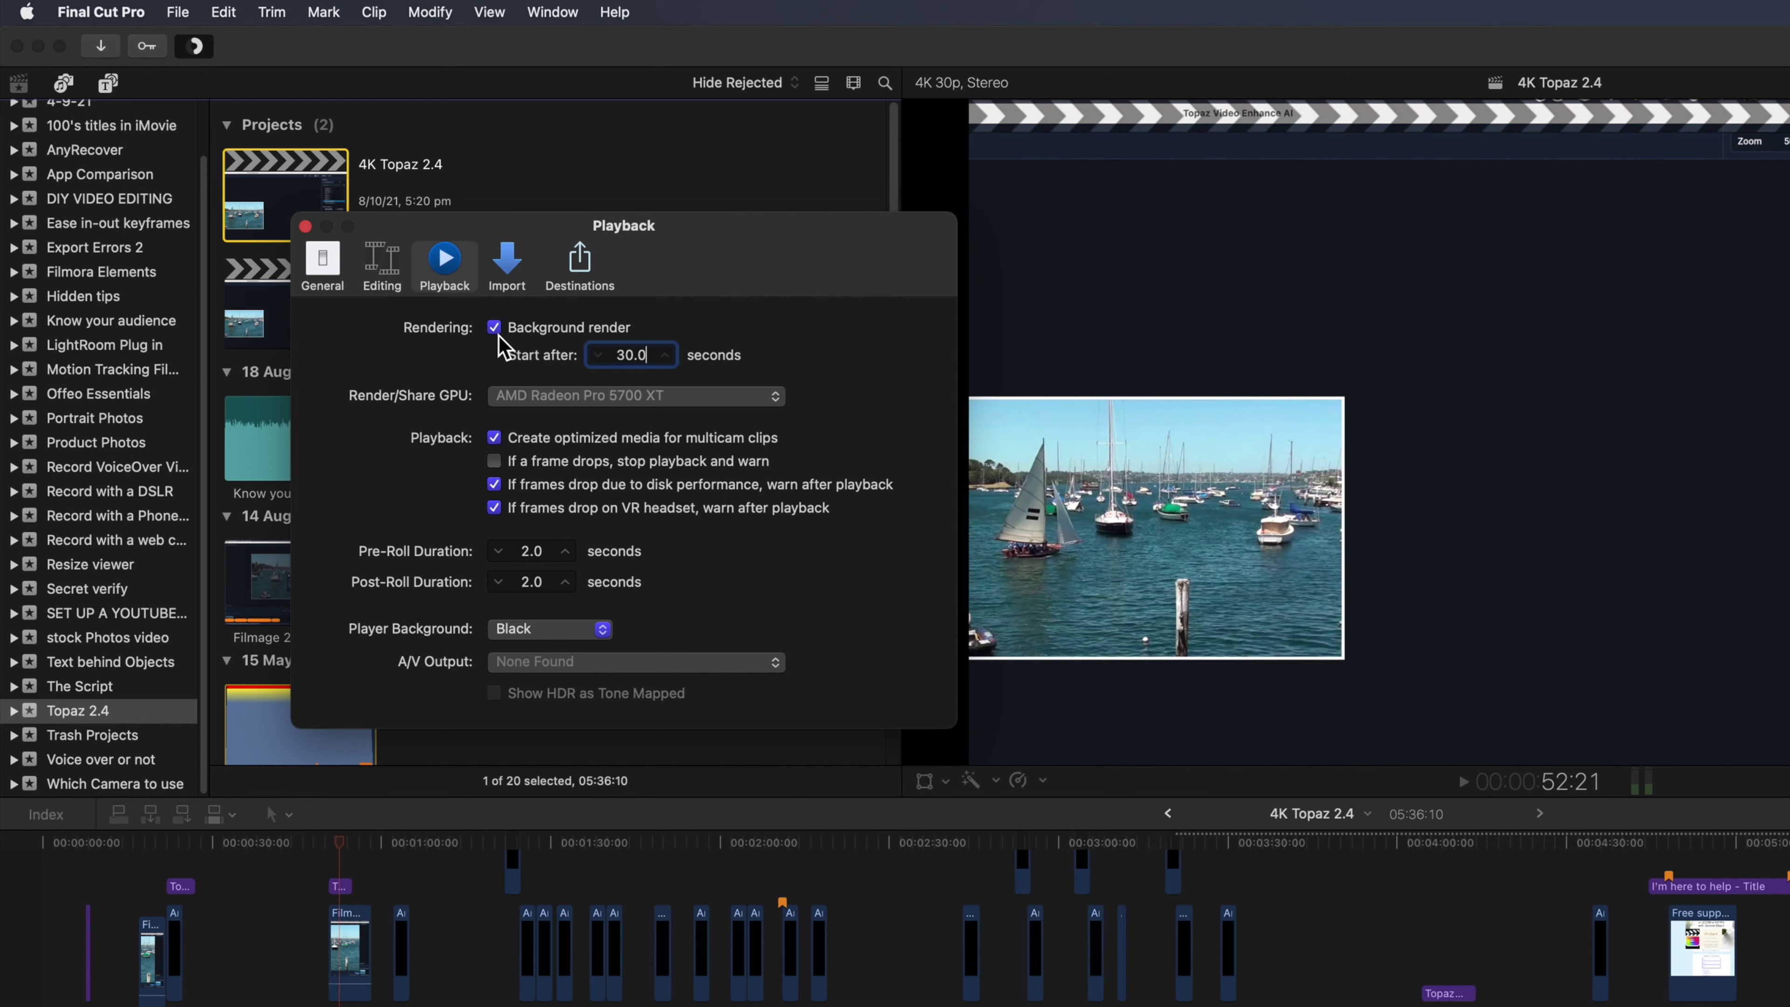
left_click(763, 292)
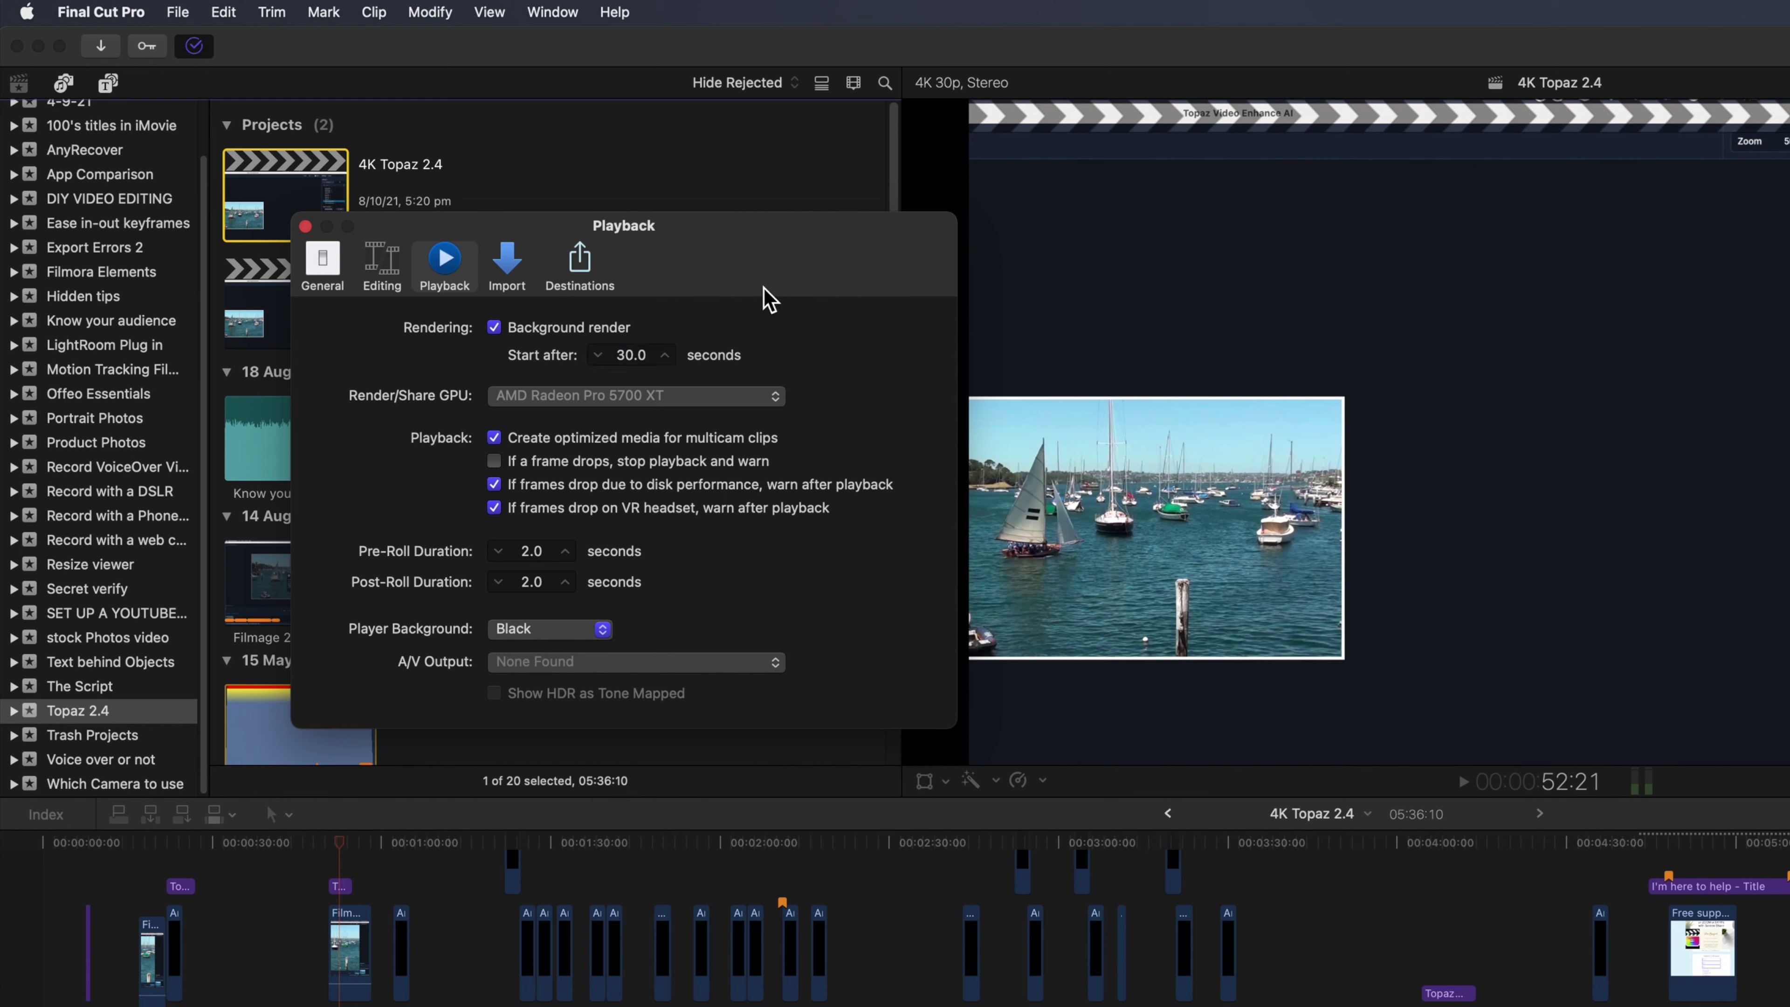
left_click(495, 329)
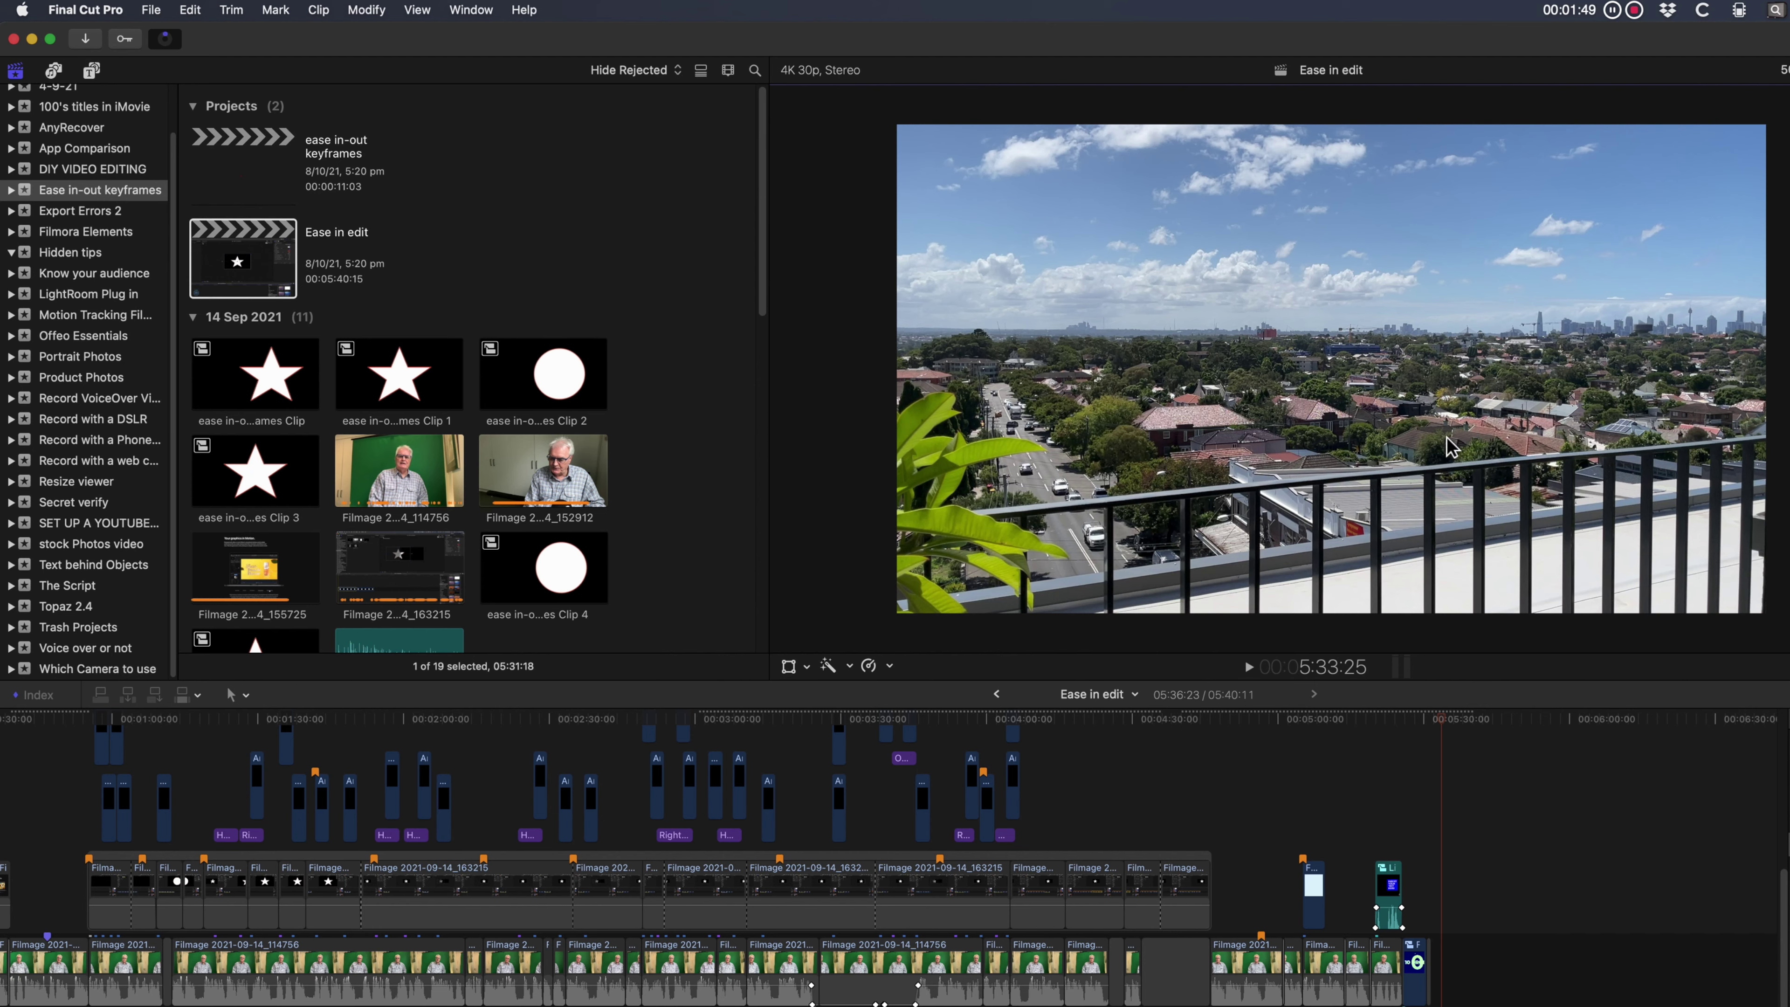
Rotate the rooftop city clip 2° with the viewer's Transform handles.
right_click(1397, 394)
left_click(1418, 399)
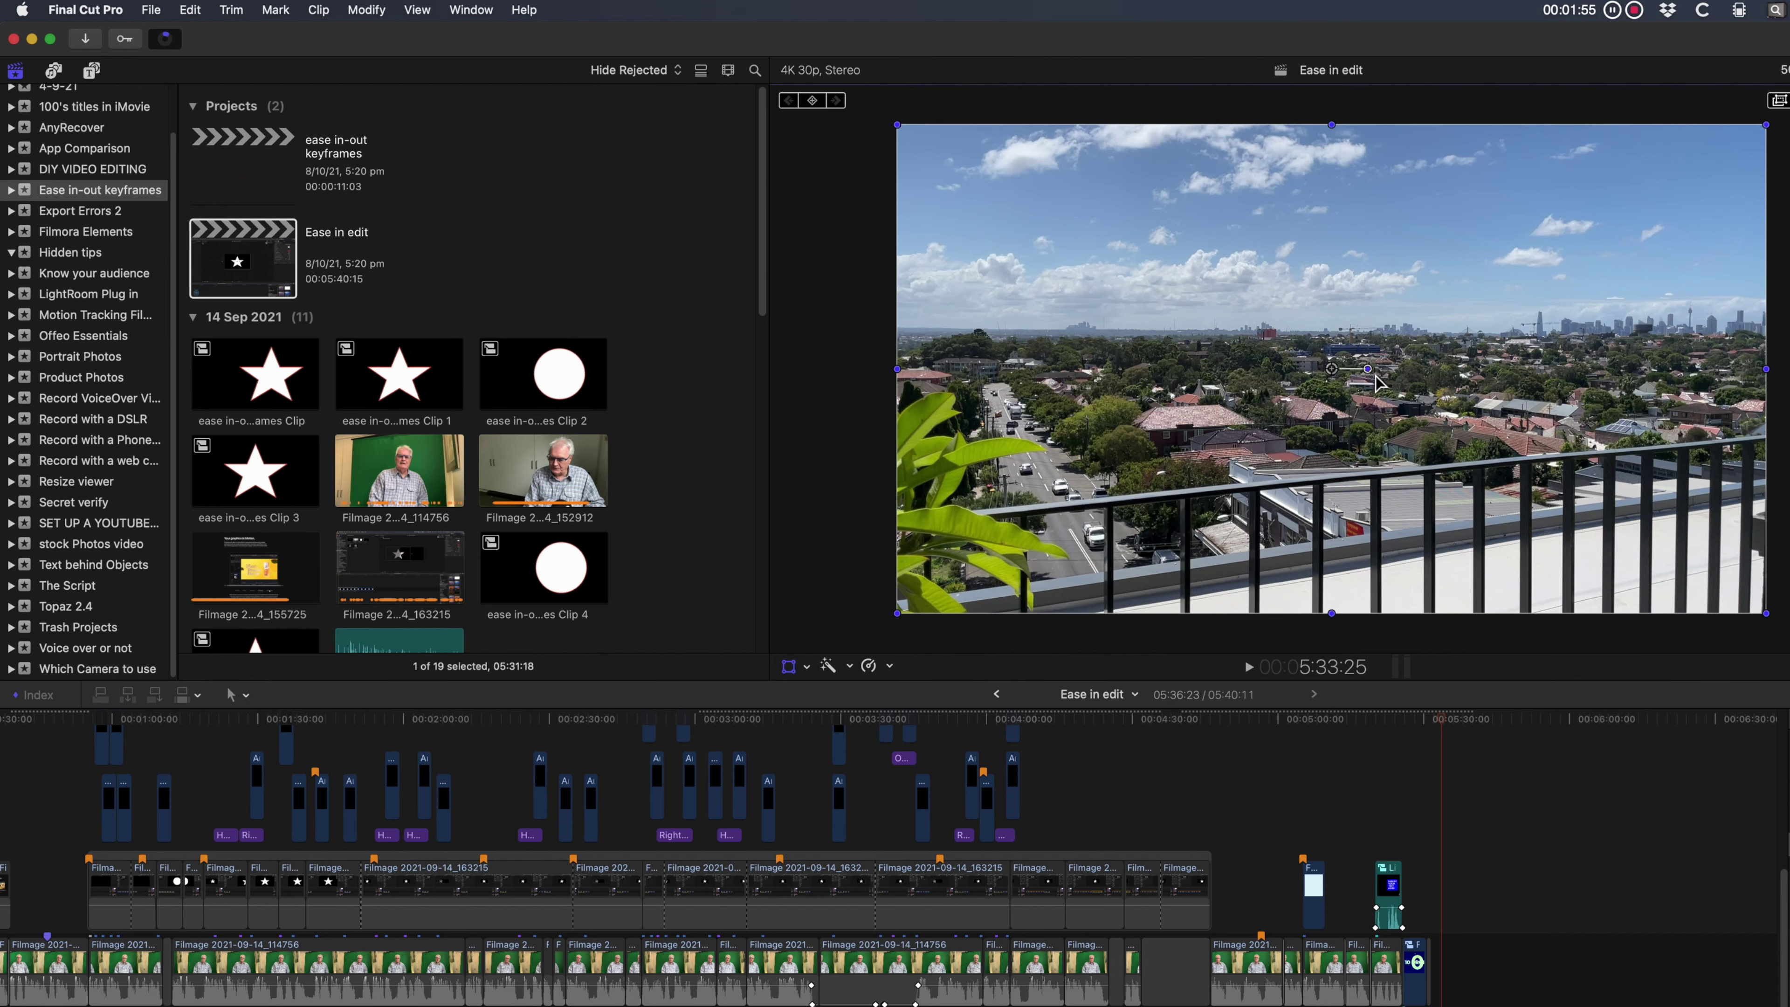
left_click_drag(1374, 374, 1413, 379)
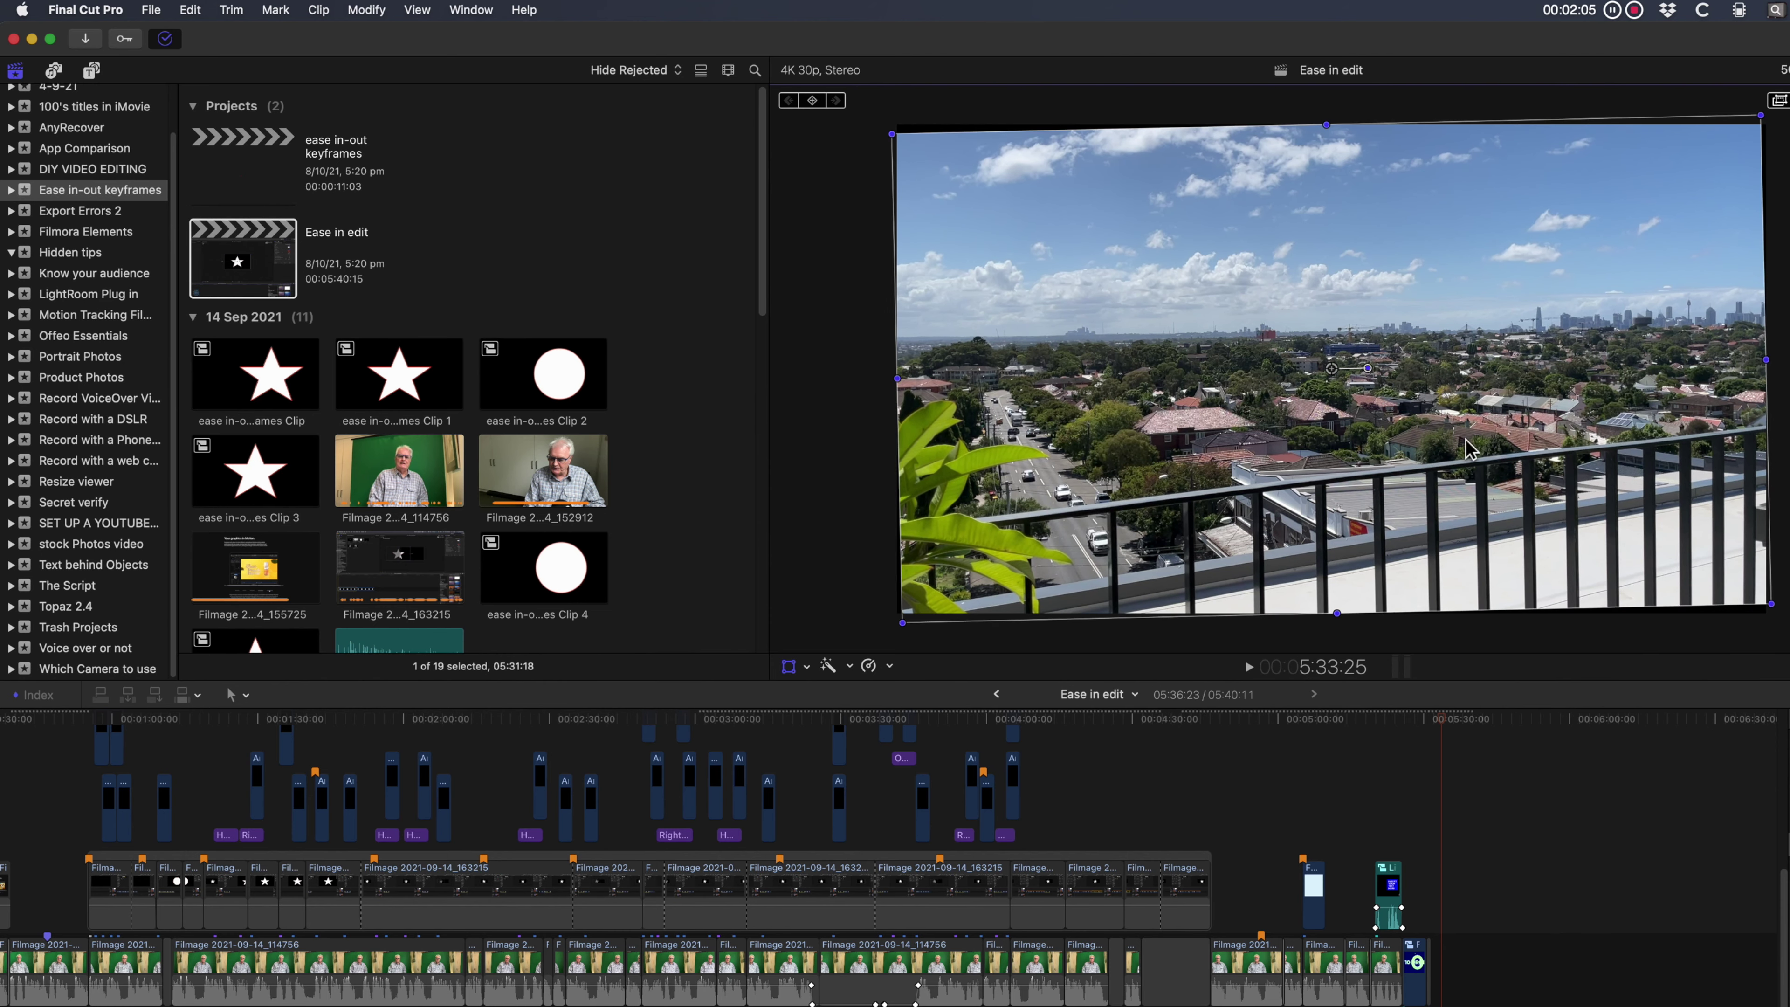
Set the Player Background in Playback preferences to Checkerboard.
left_click(106, 10)
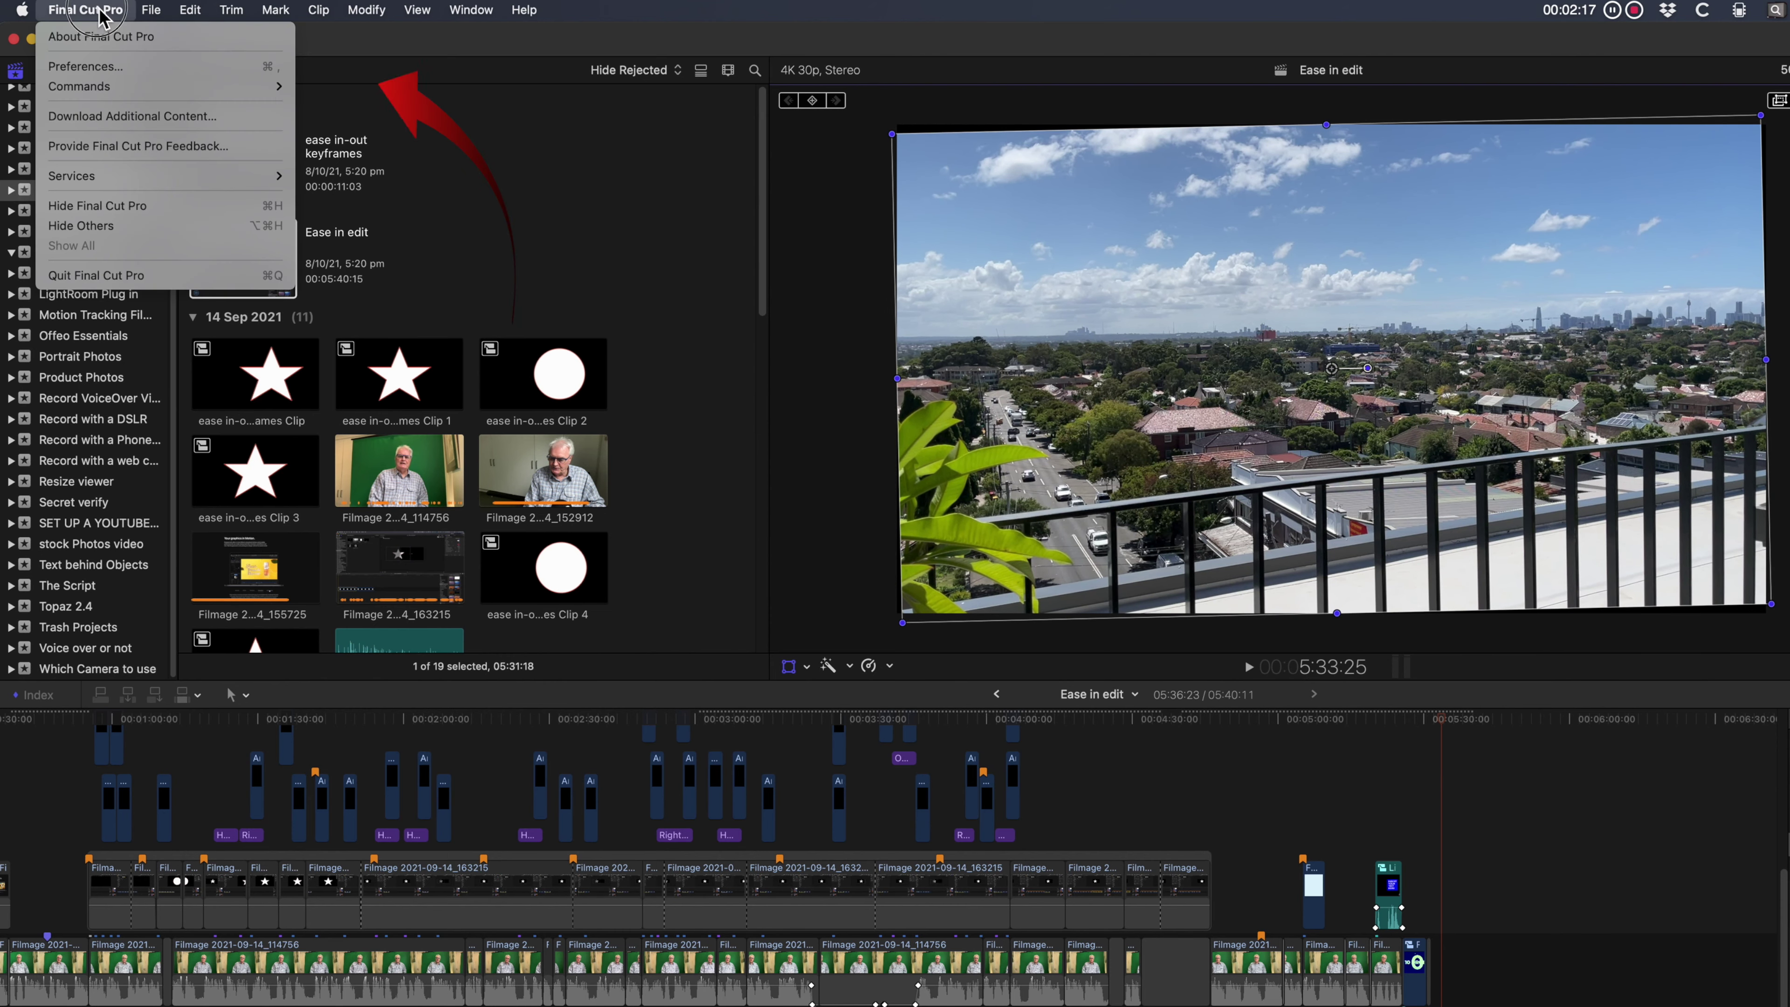
left_click(102, 66)
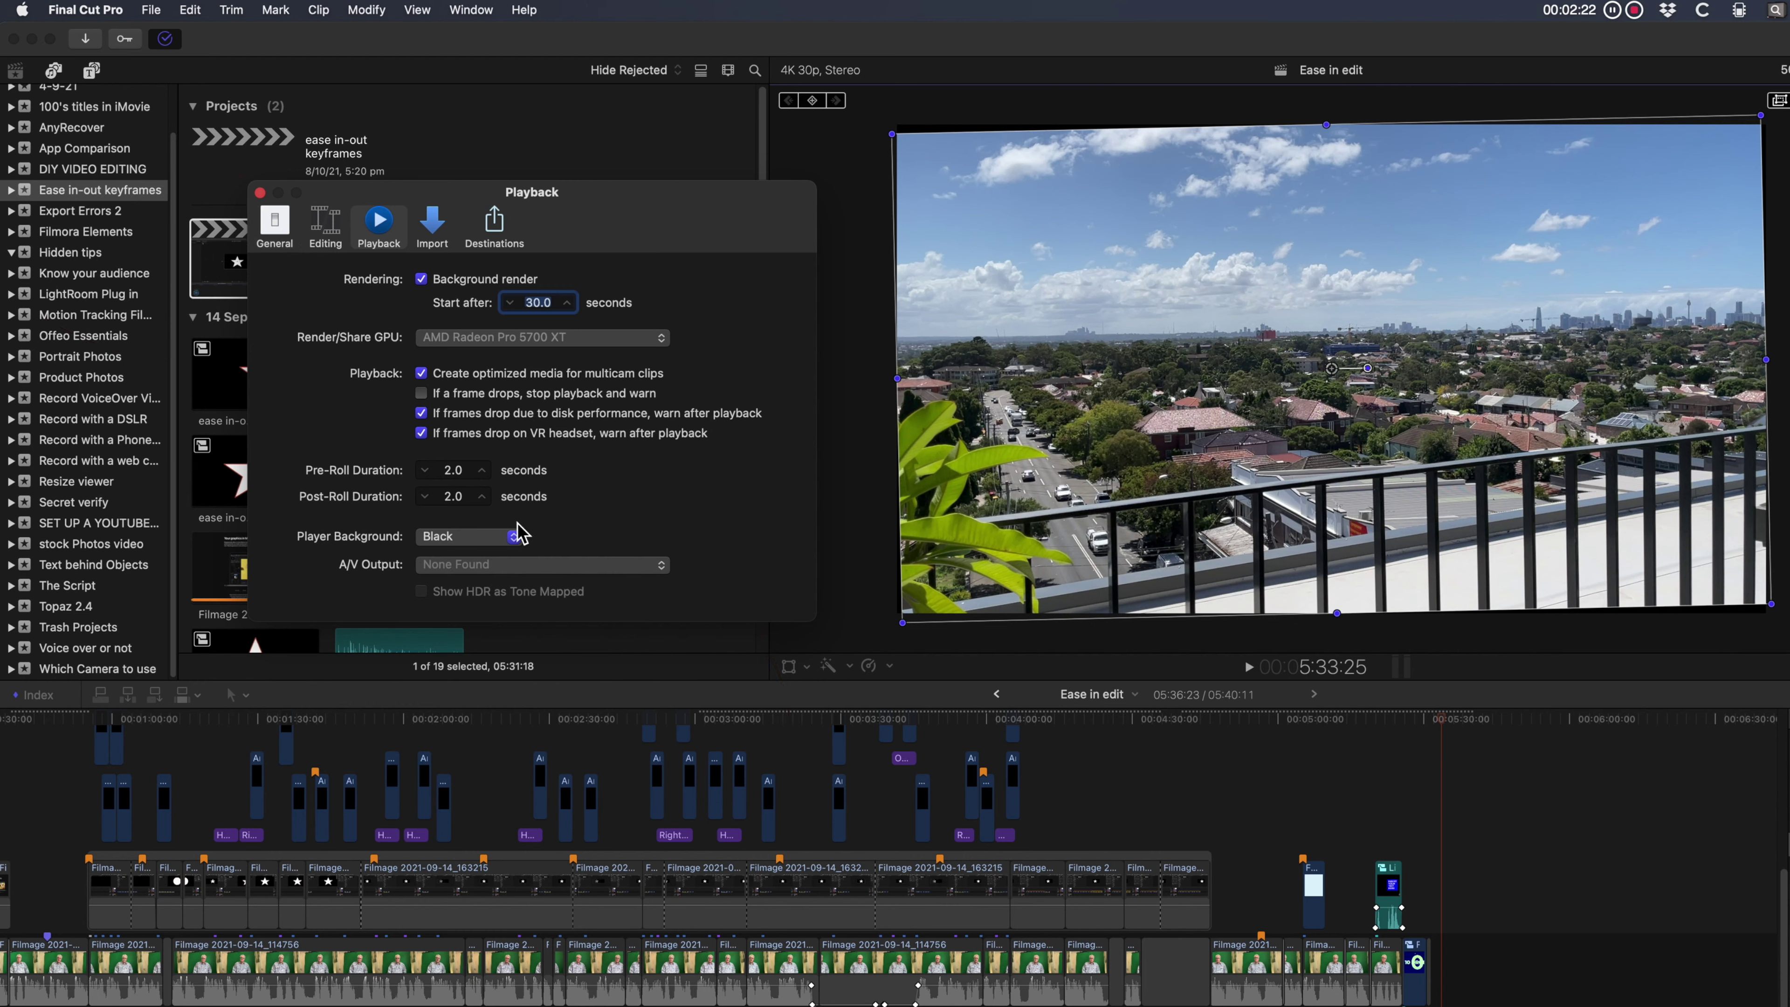
left_click(508, 539)
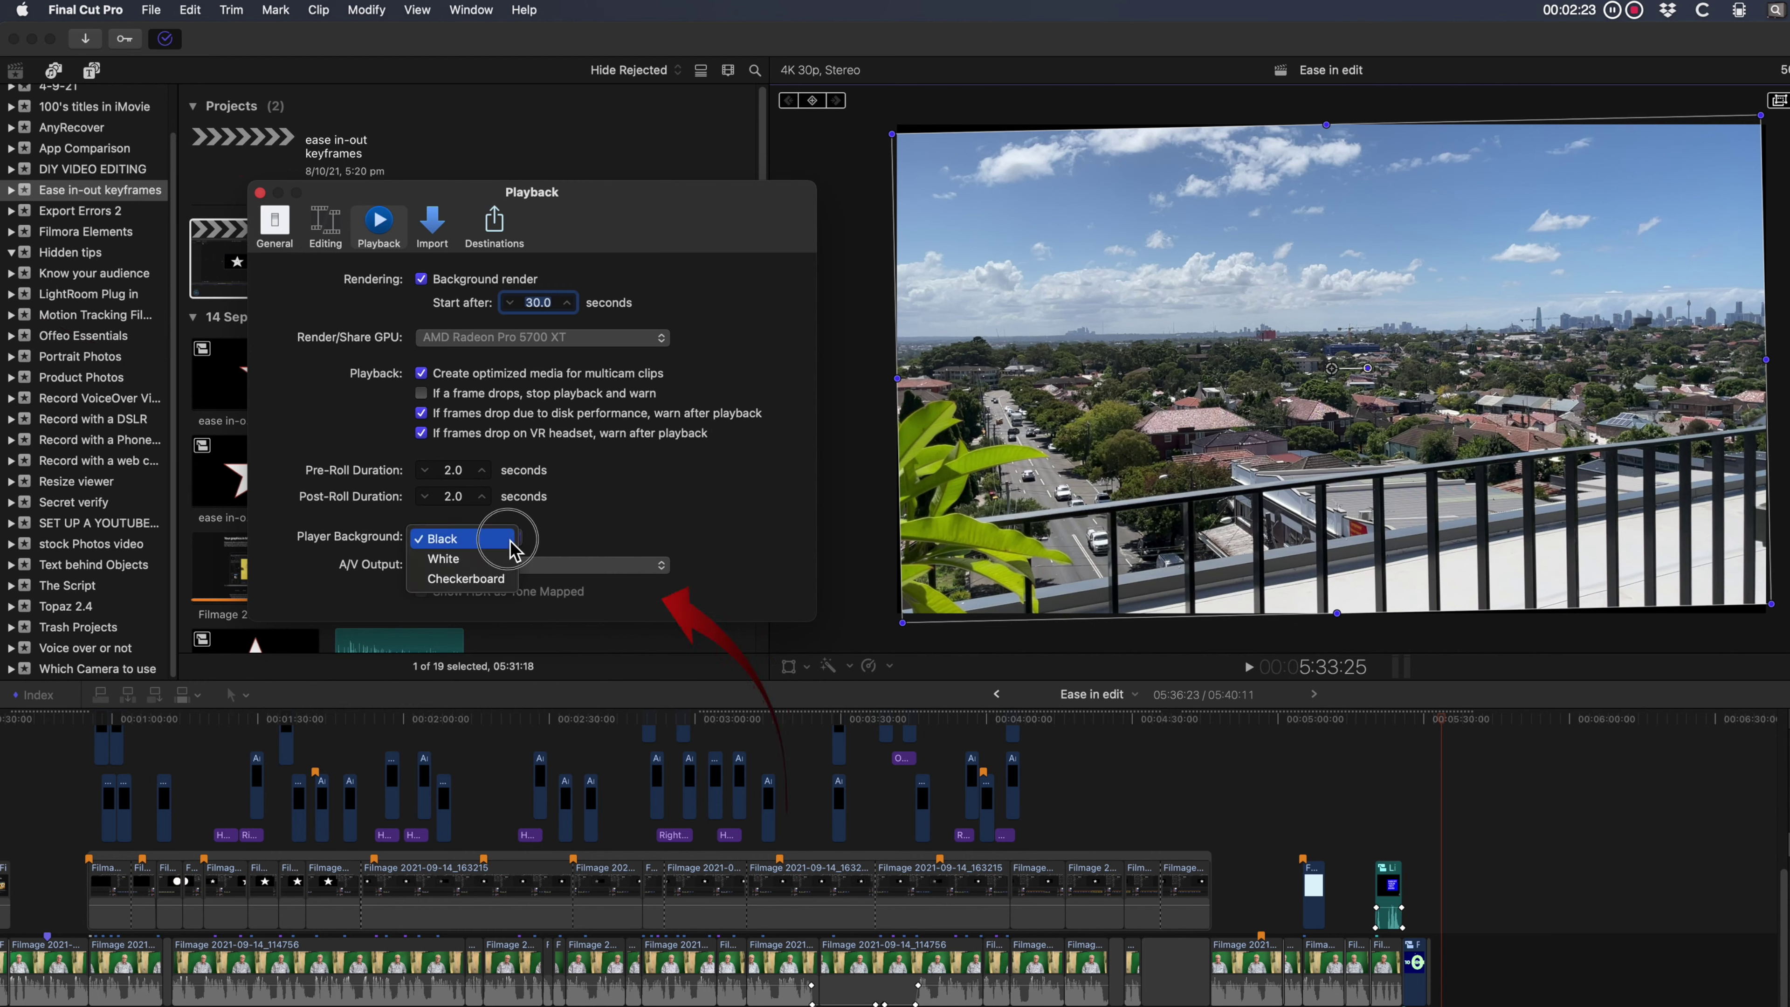
left_click(501, 582)
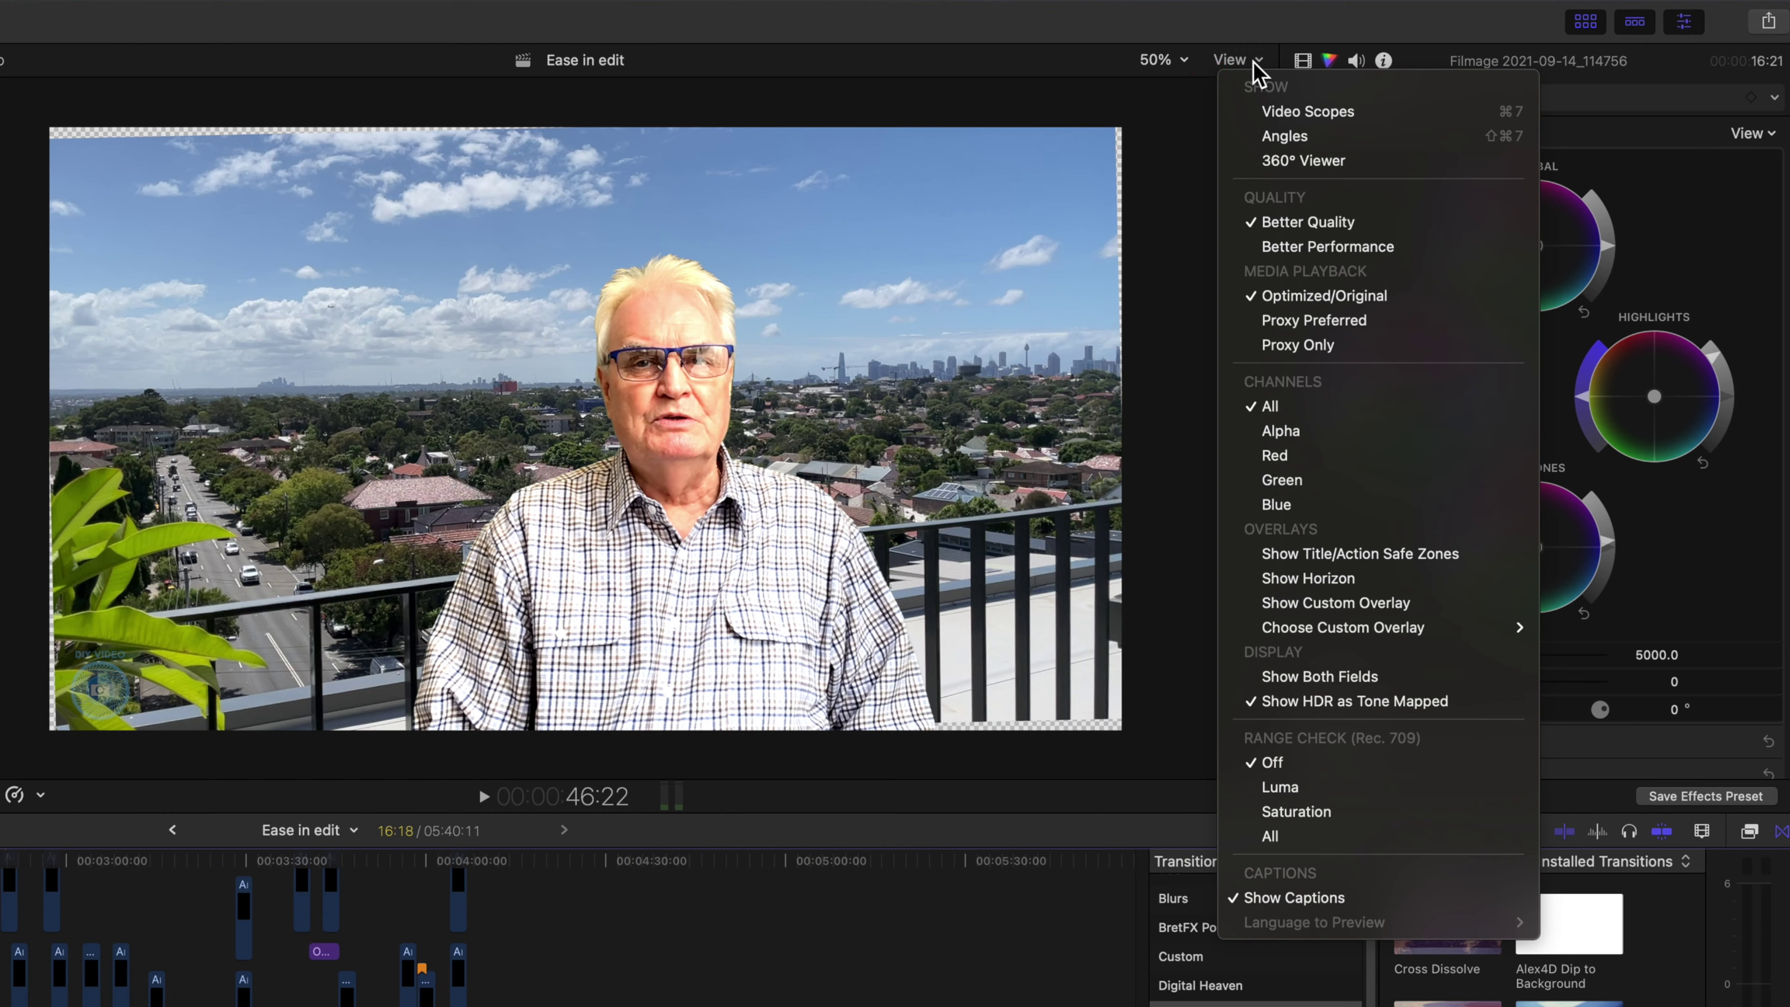
Turn on Luma range-check zebra stripes and show Video Scopes with the browser hidden.
left_click(1320, 795)
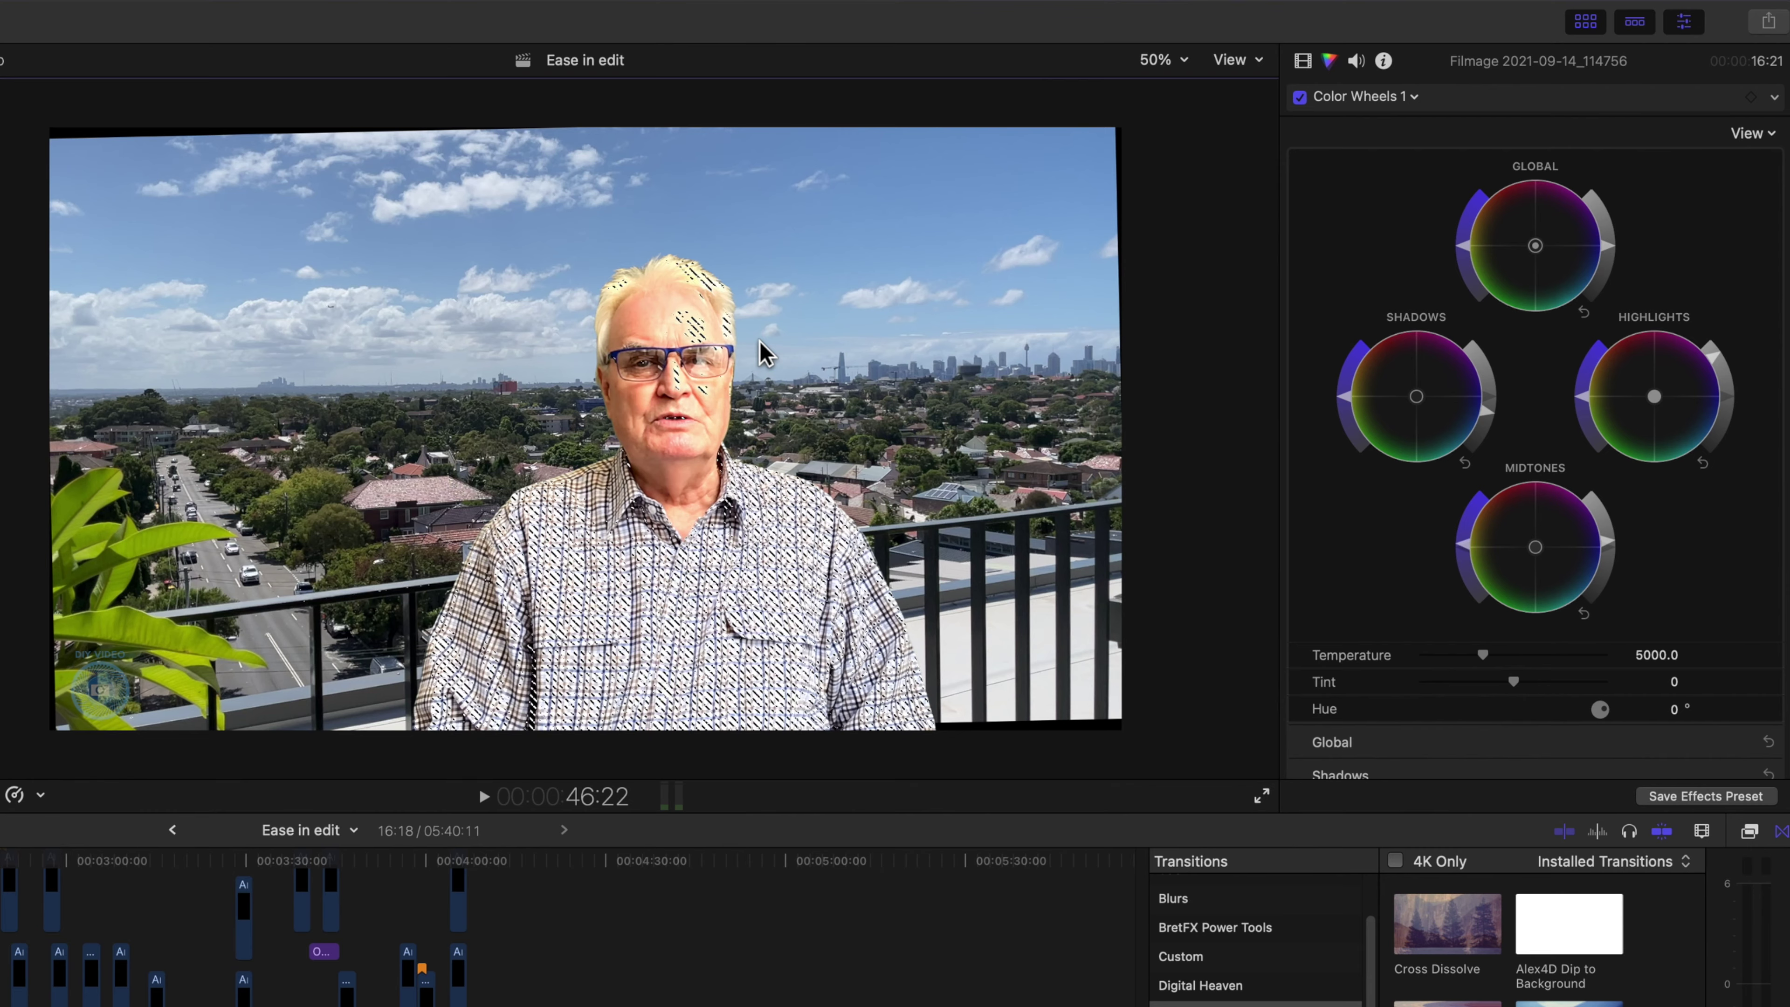
left_click(1242, 67)
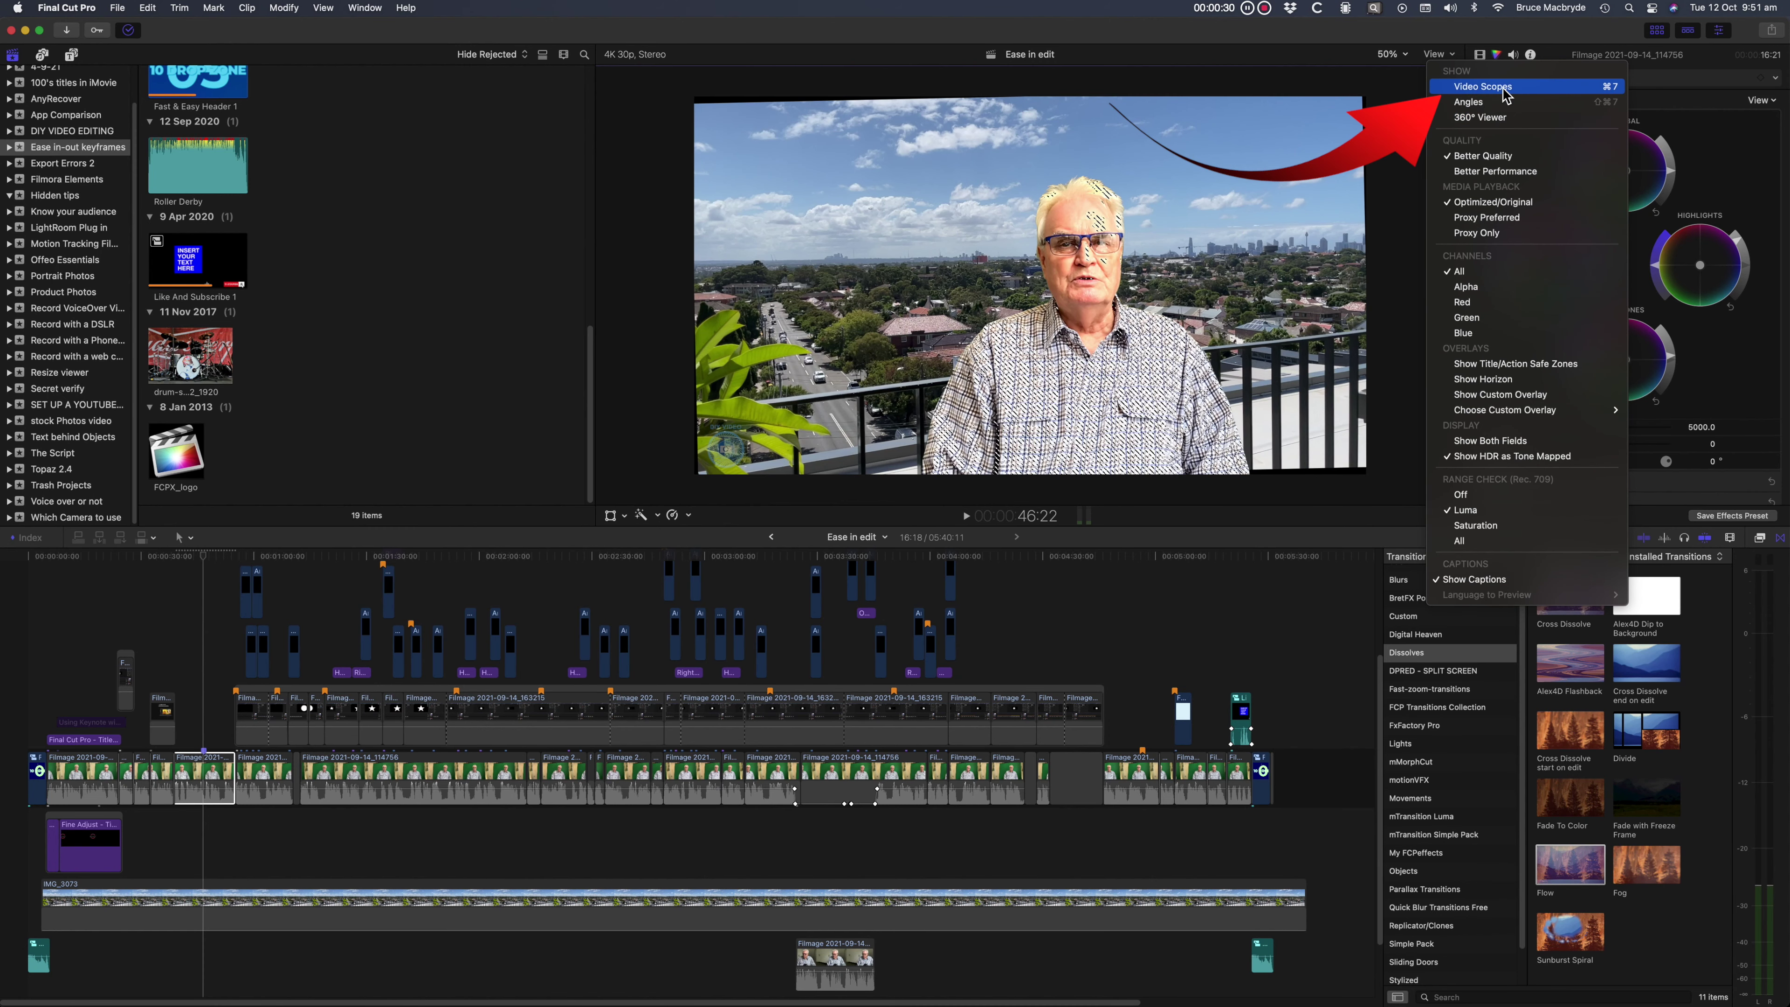
left_click(1290, 106)
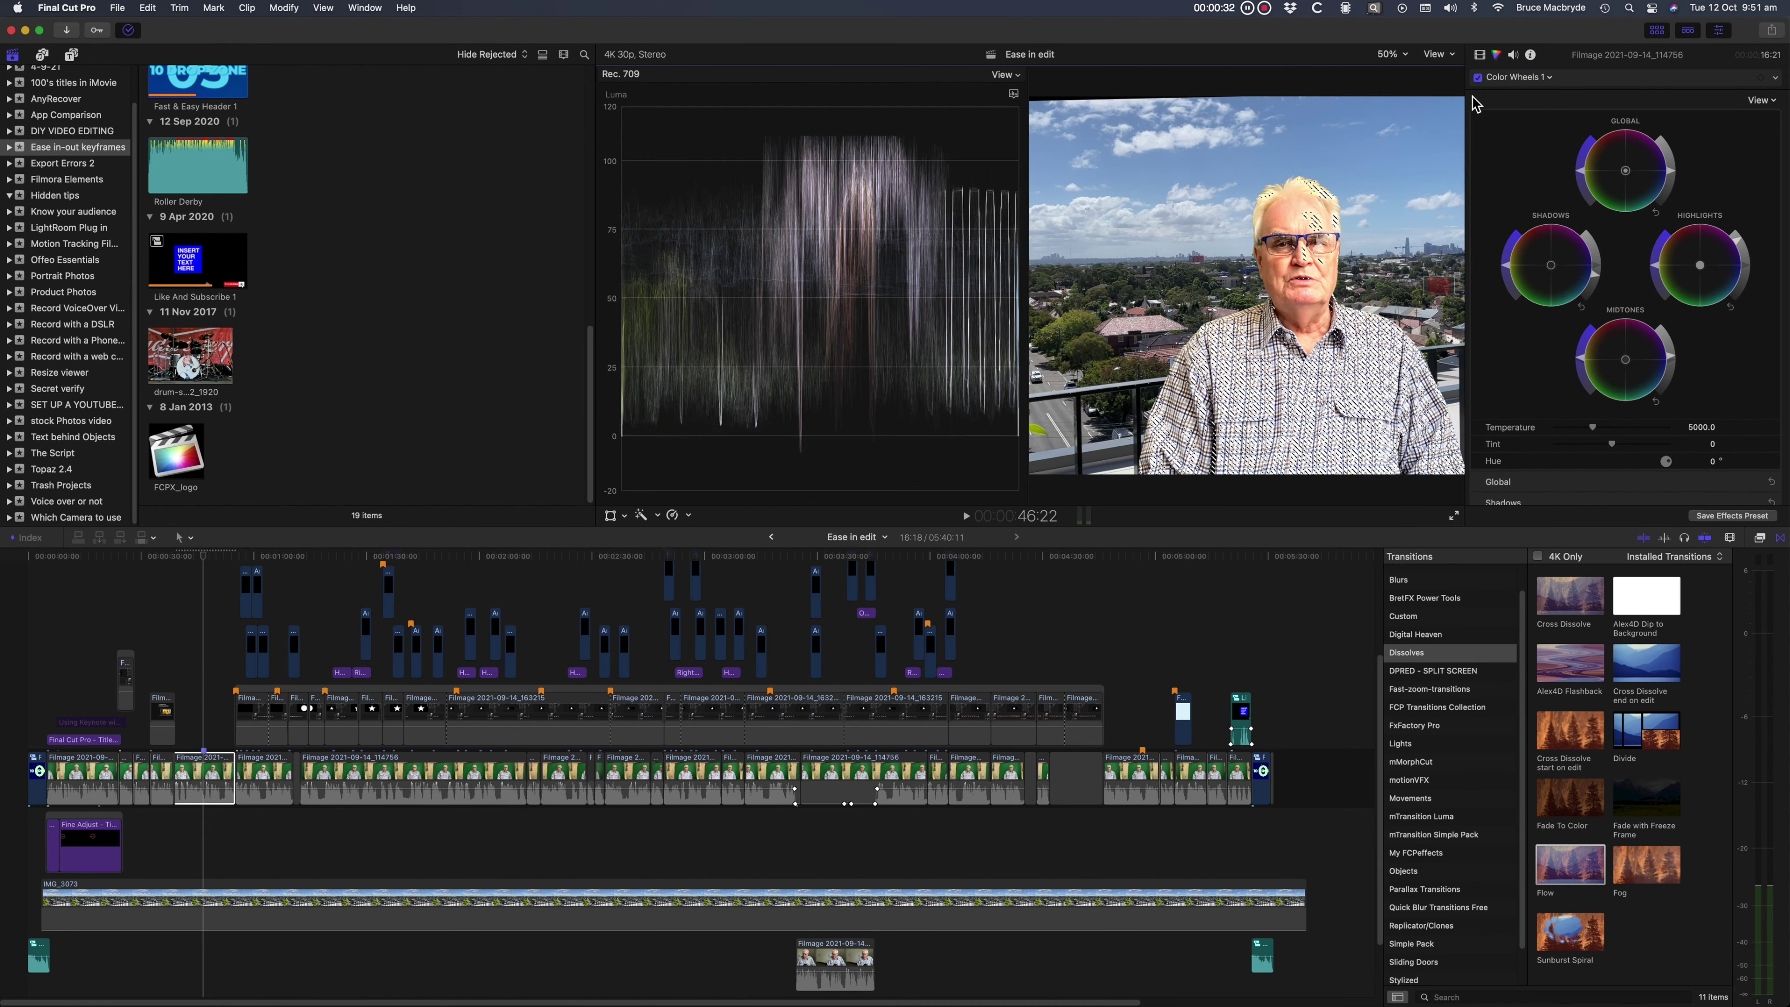
key("ctrl+super+1")
left_click(713, 92)
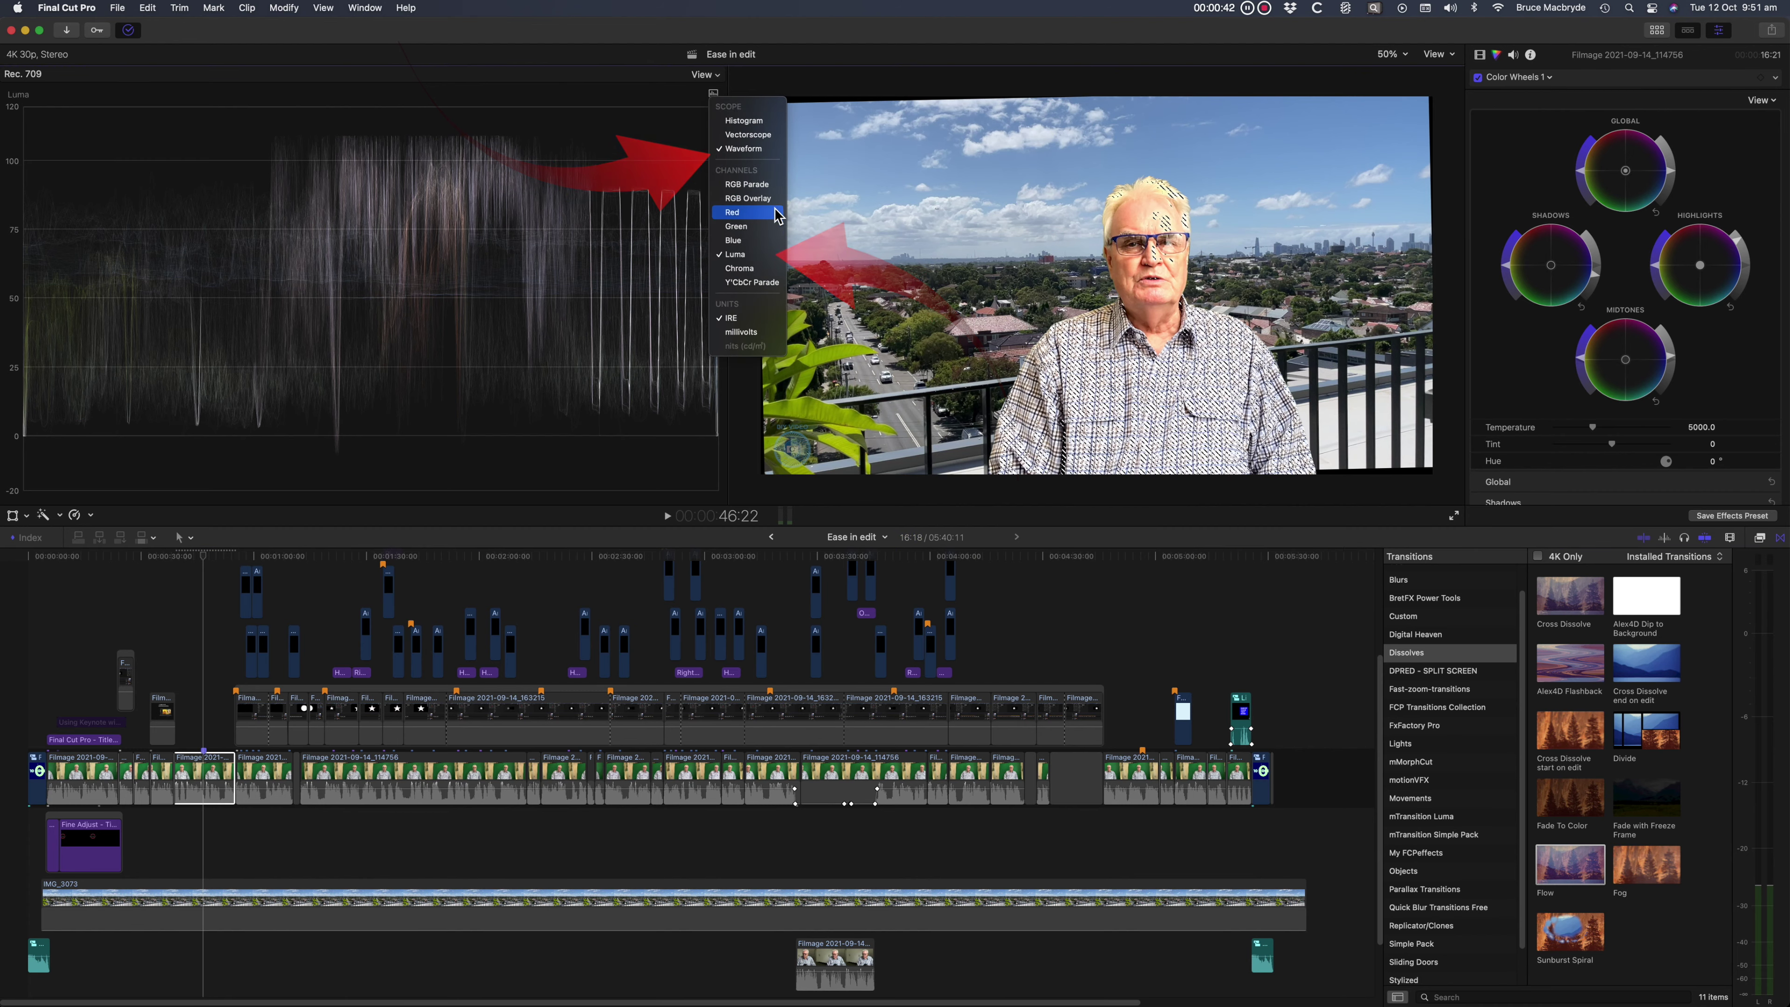
Keep the waveform on Luma and raise its guide line to about -1.
left_click(687, 130)
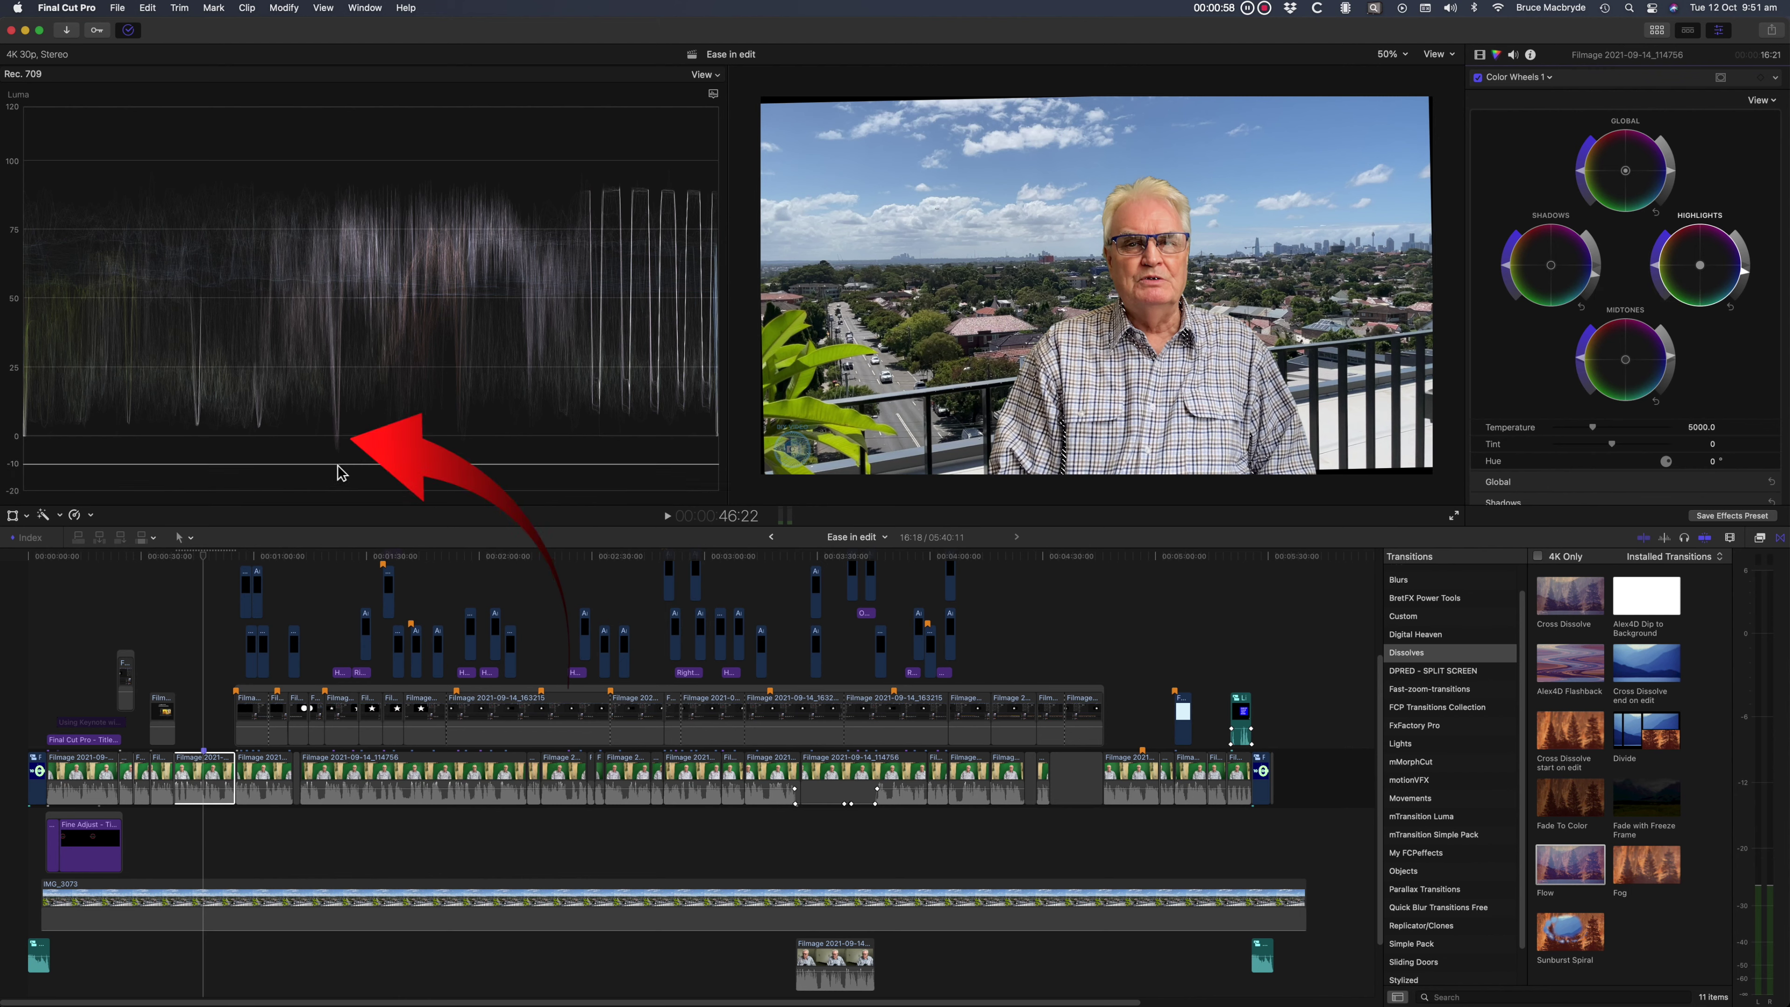
left_click_drag(363, 445, 366, 437)
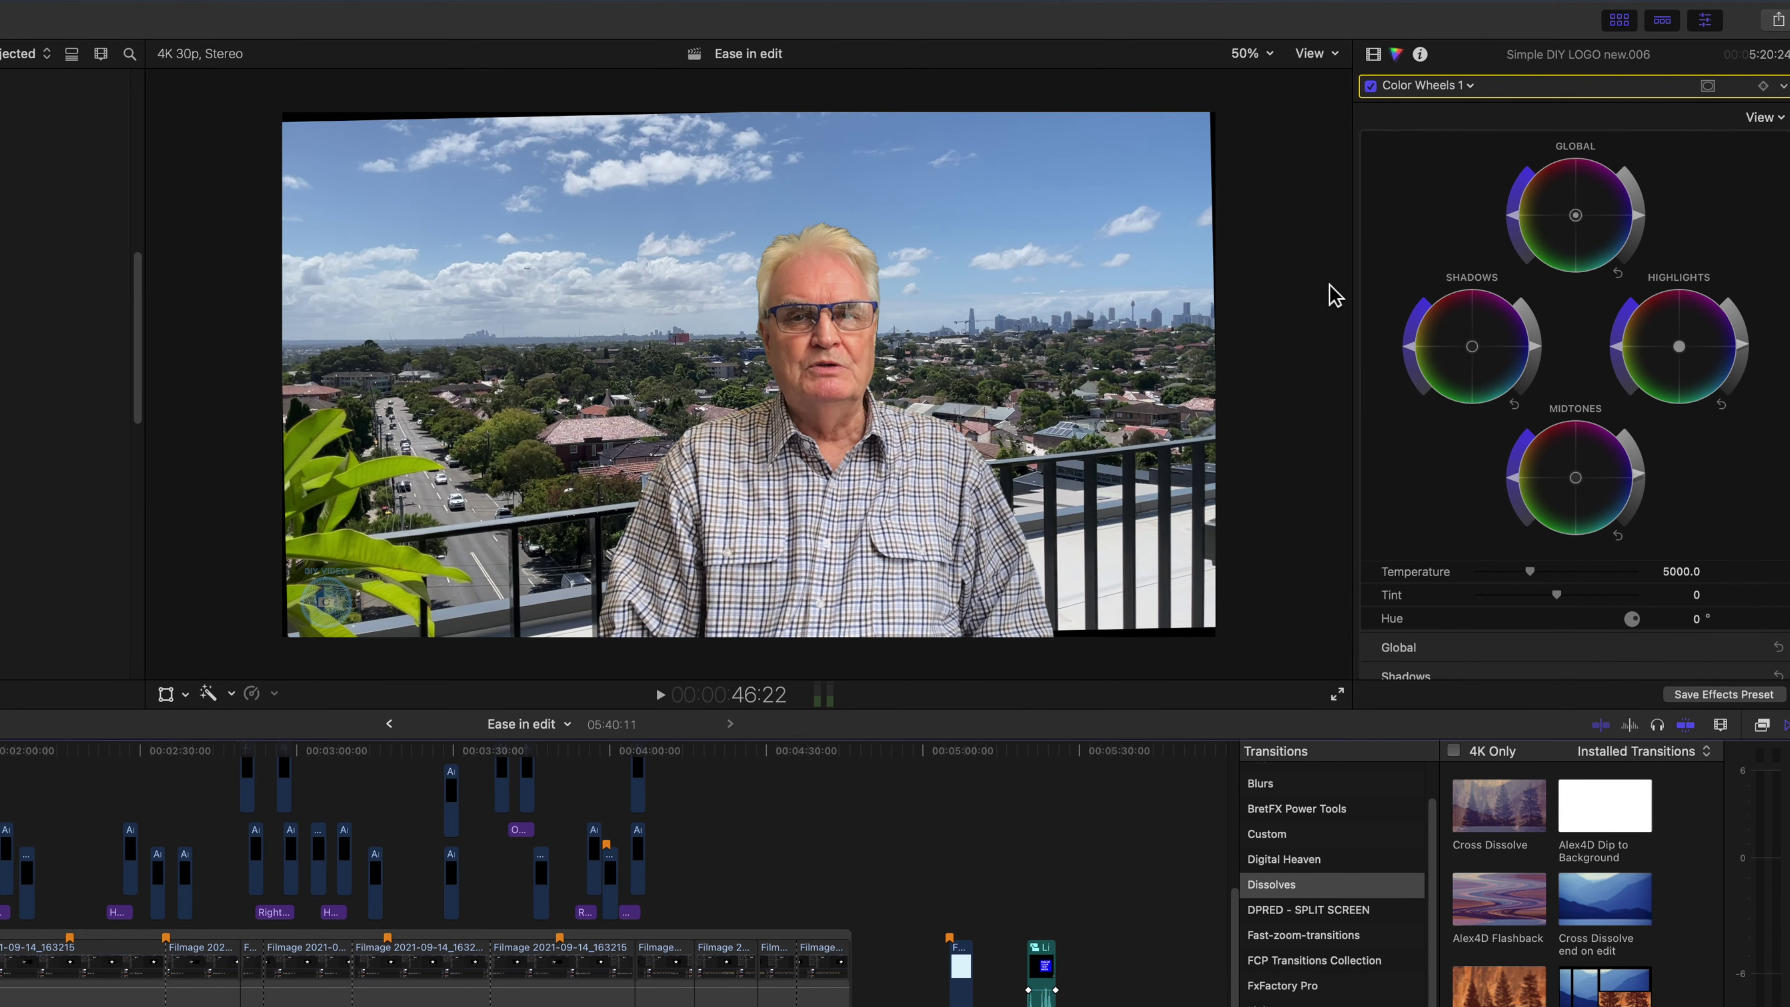
Toggle the viewer's horizon guides on, then off again.
left_click(1316, 53)
mouse_move(1438, 550)
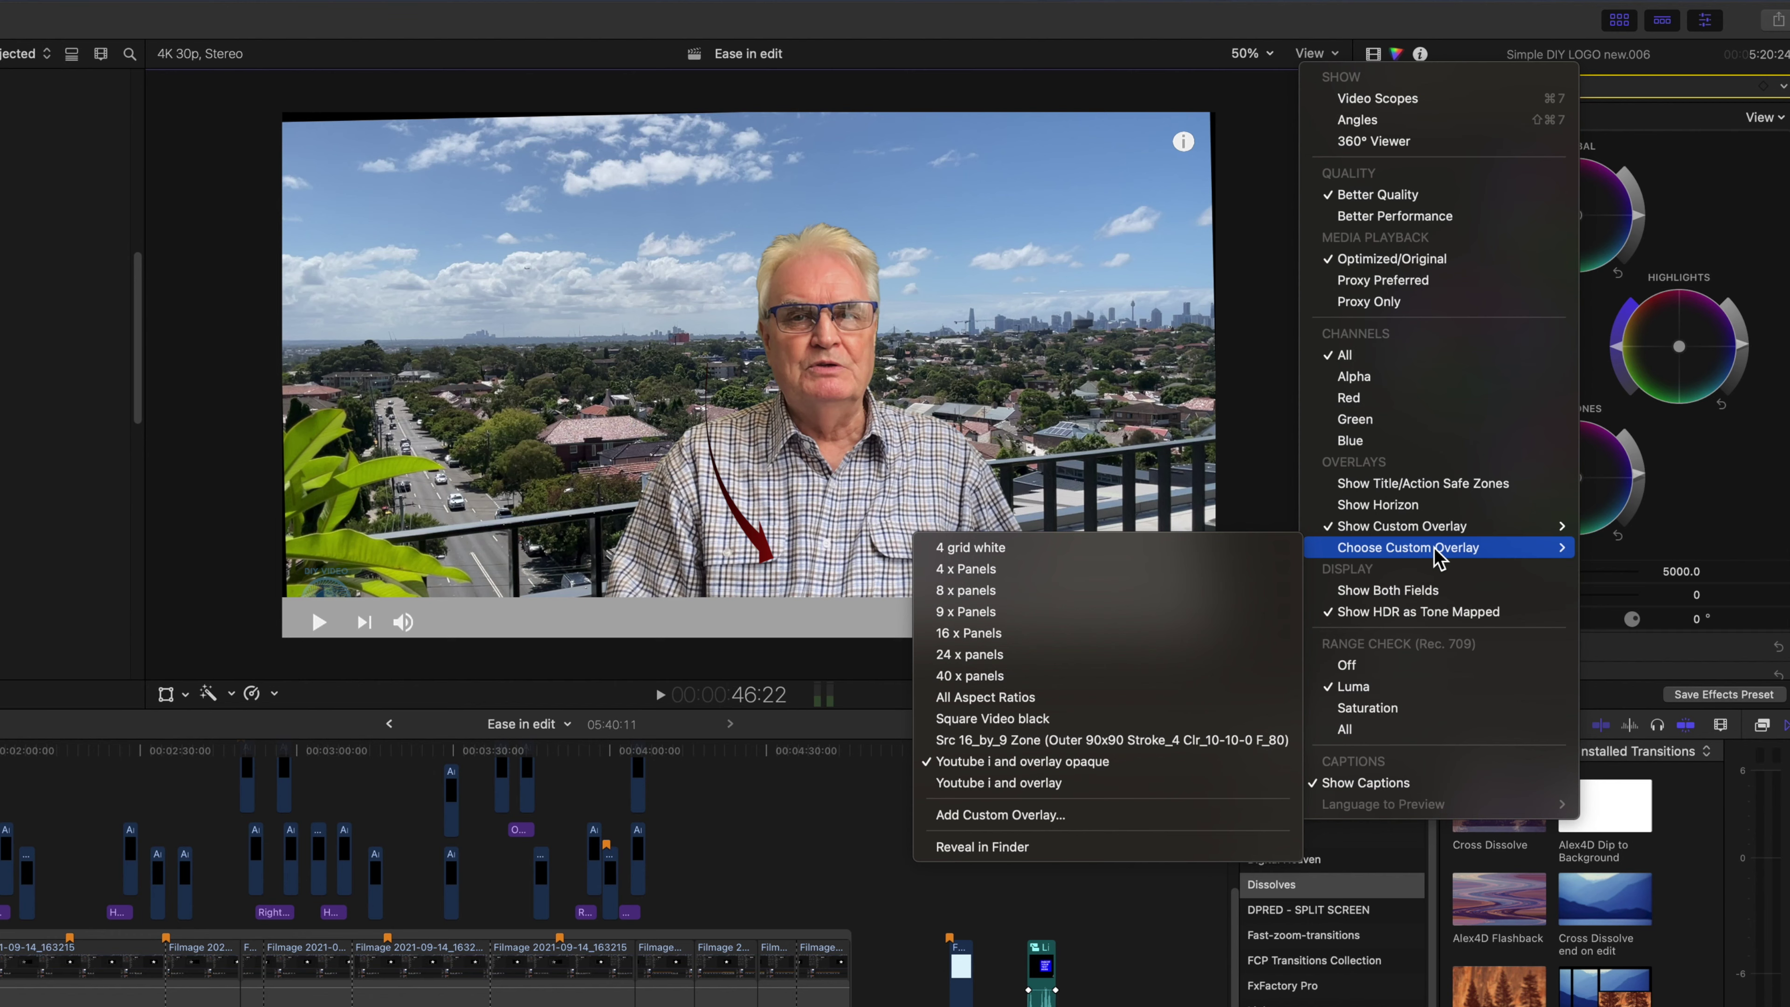
key("Escape")
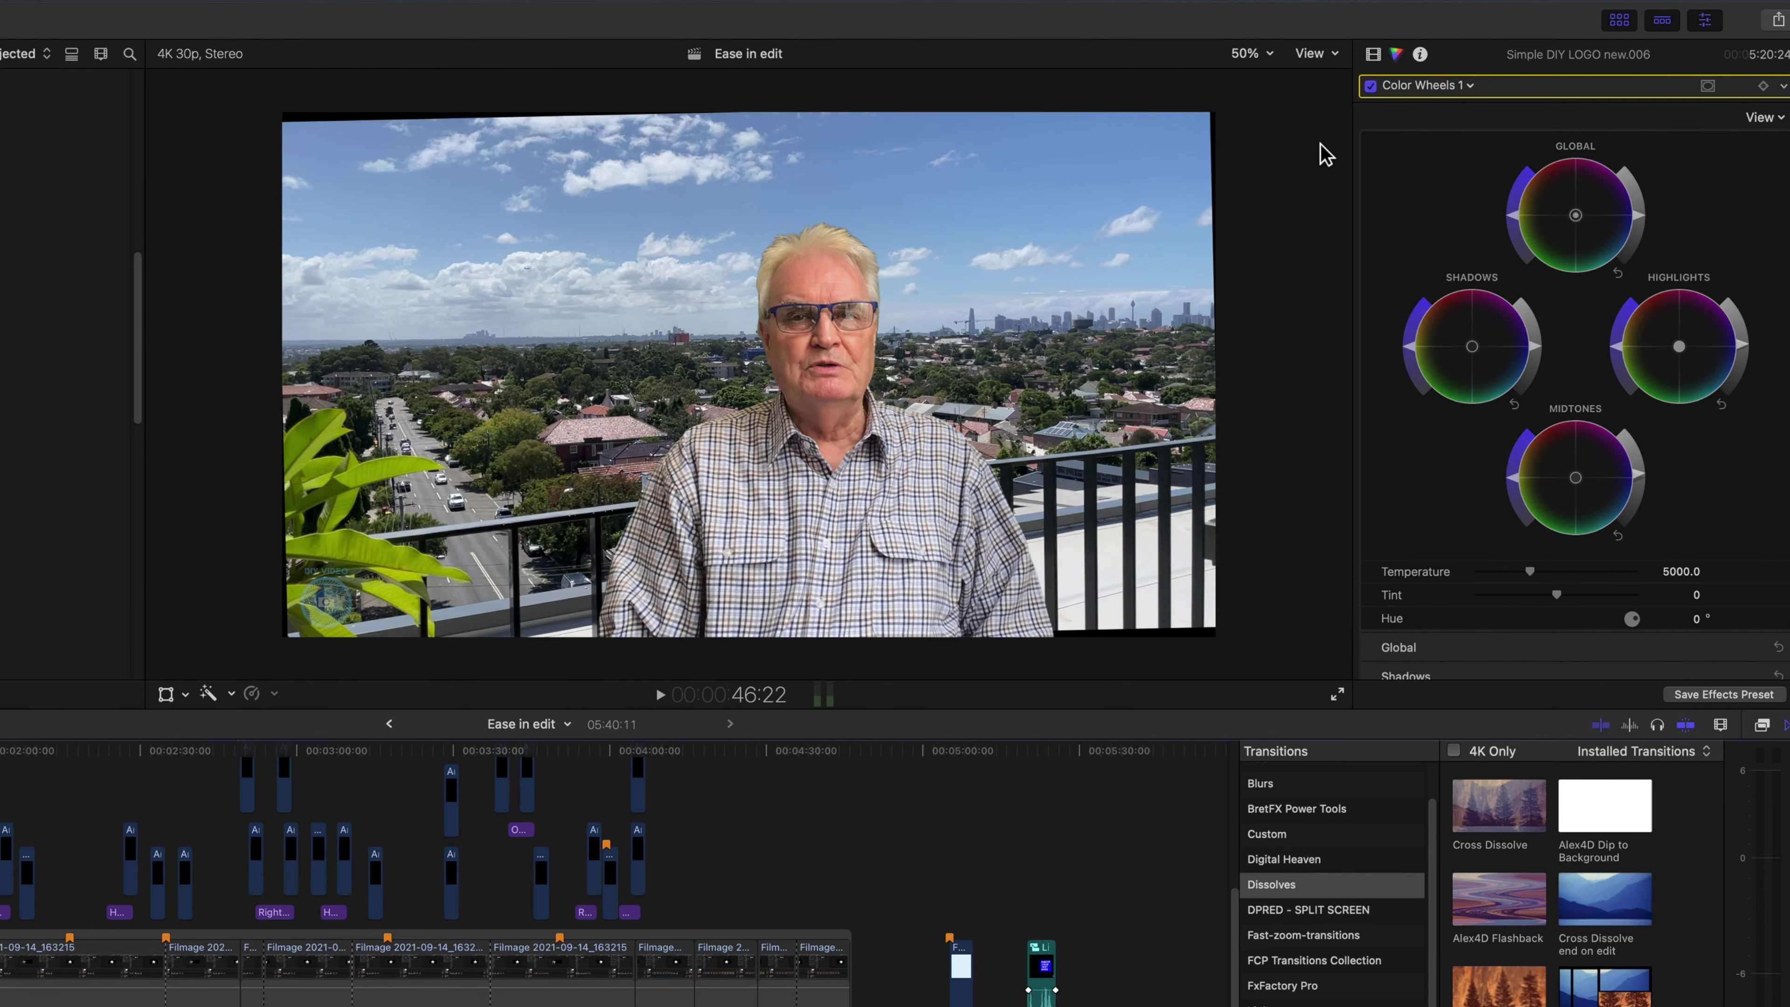
left_click(1315, 53)
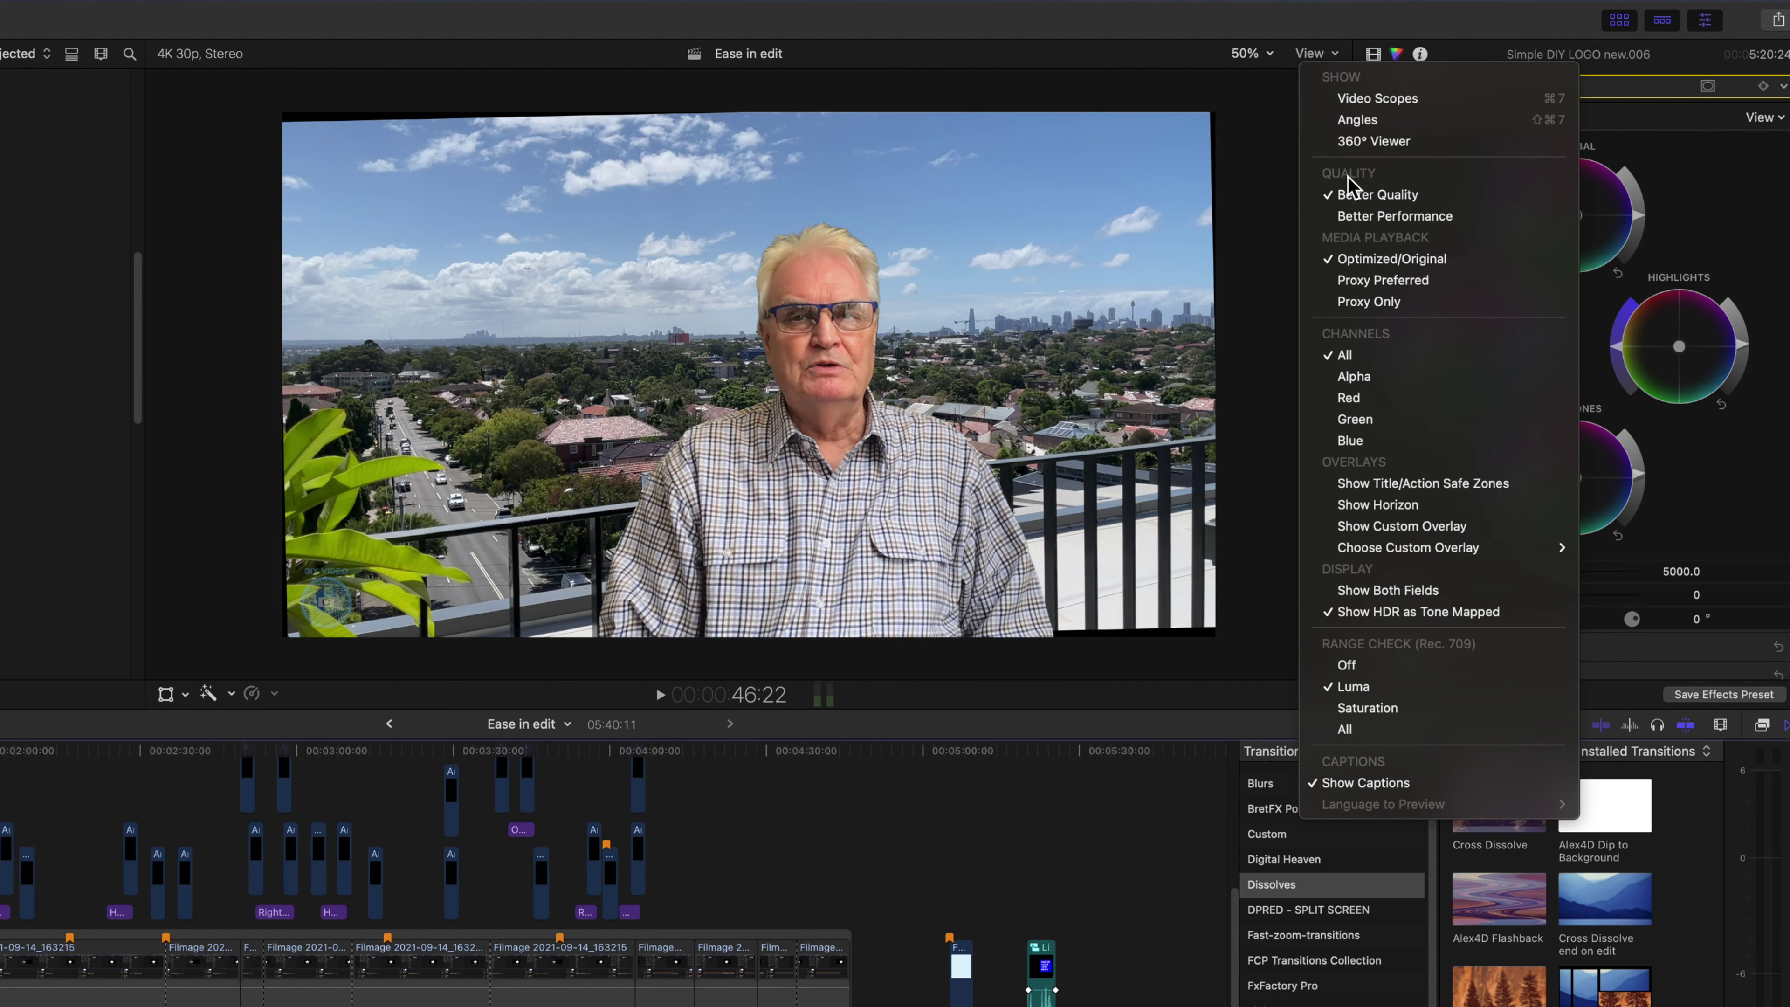
left_click(1395, 506)
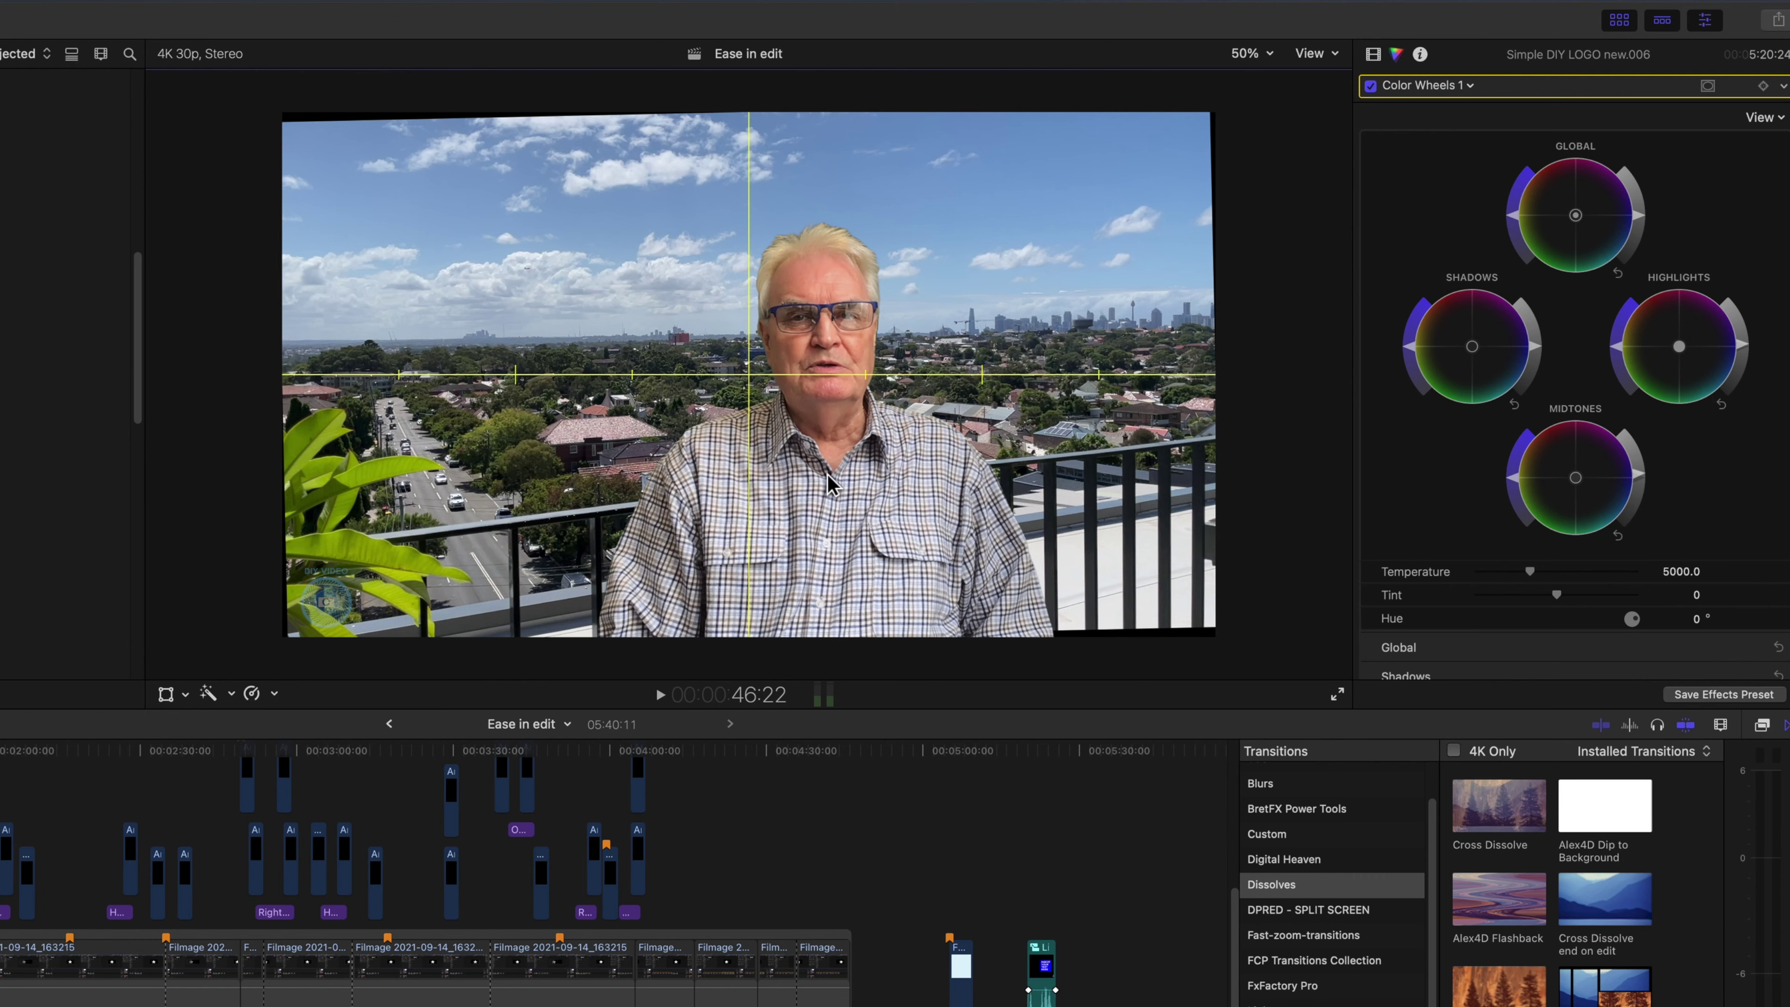
left_click(1323, 53)
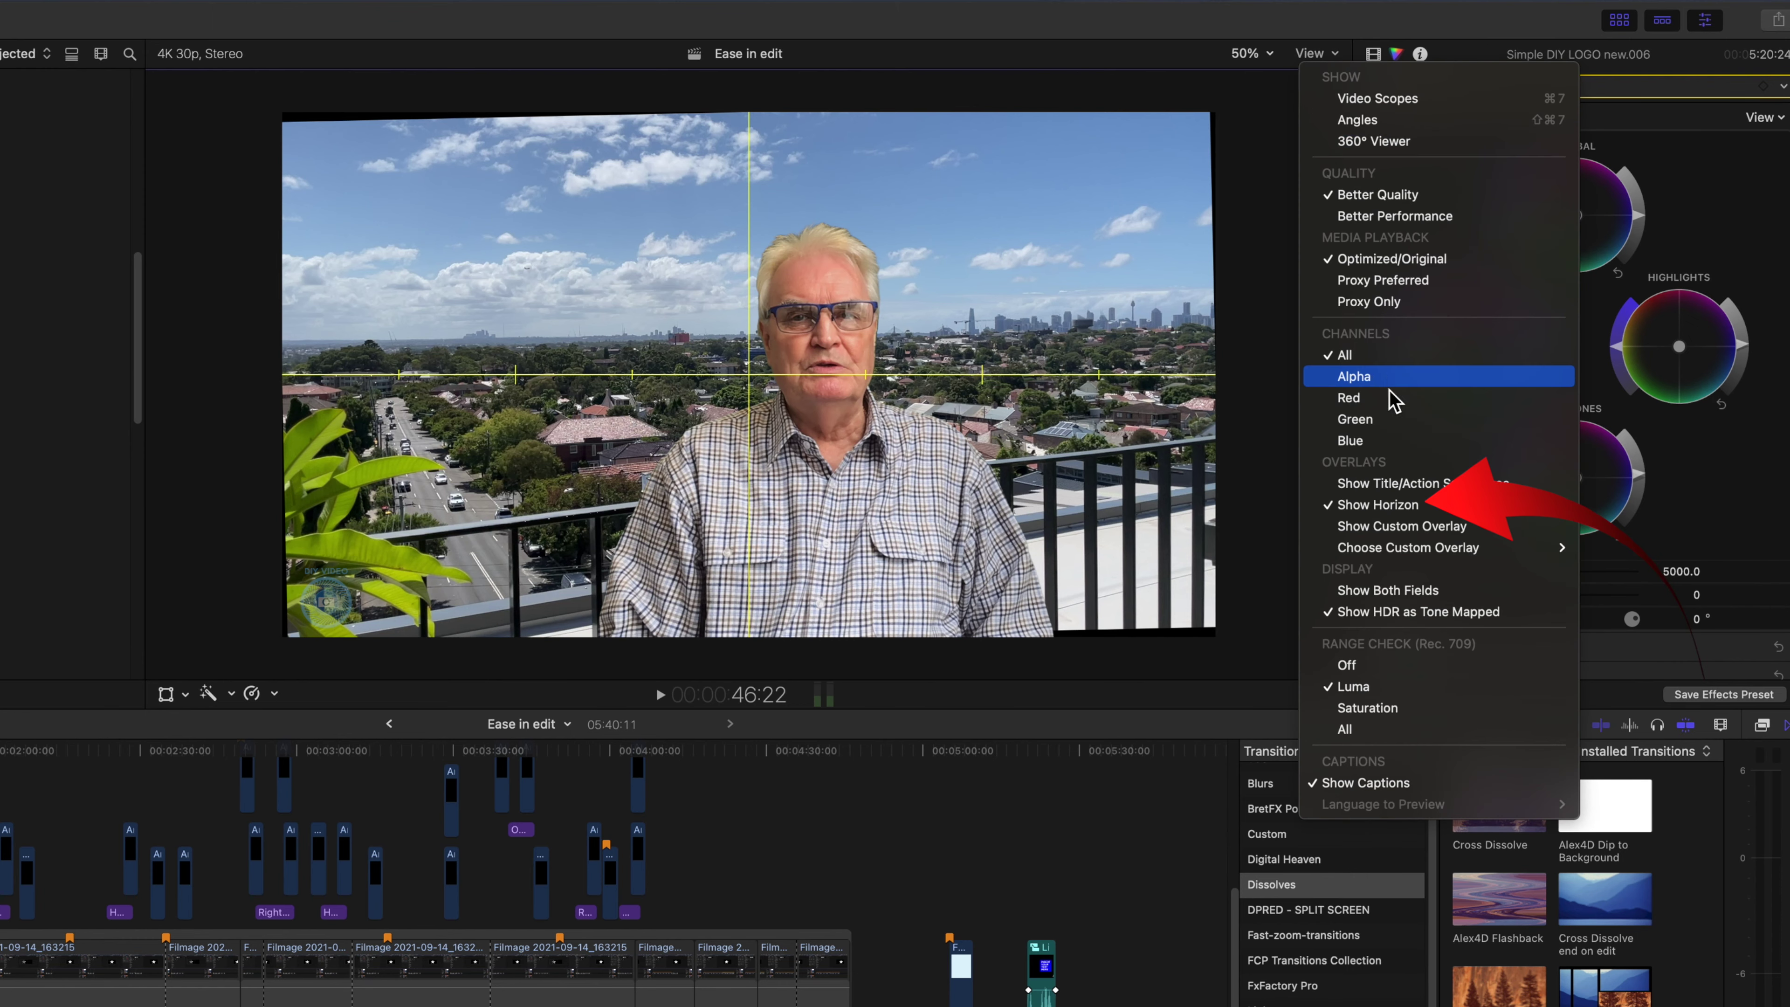
left_click(1381, 505)
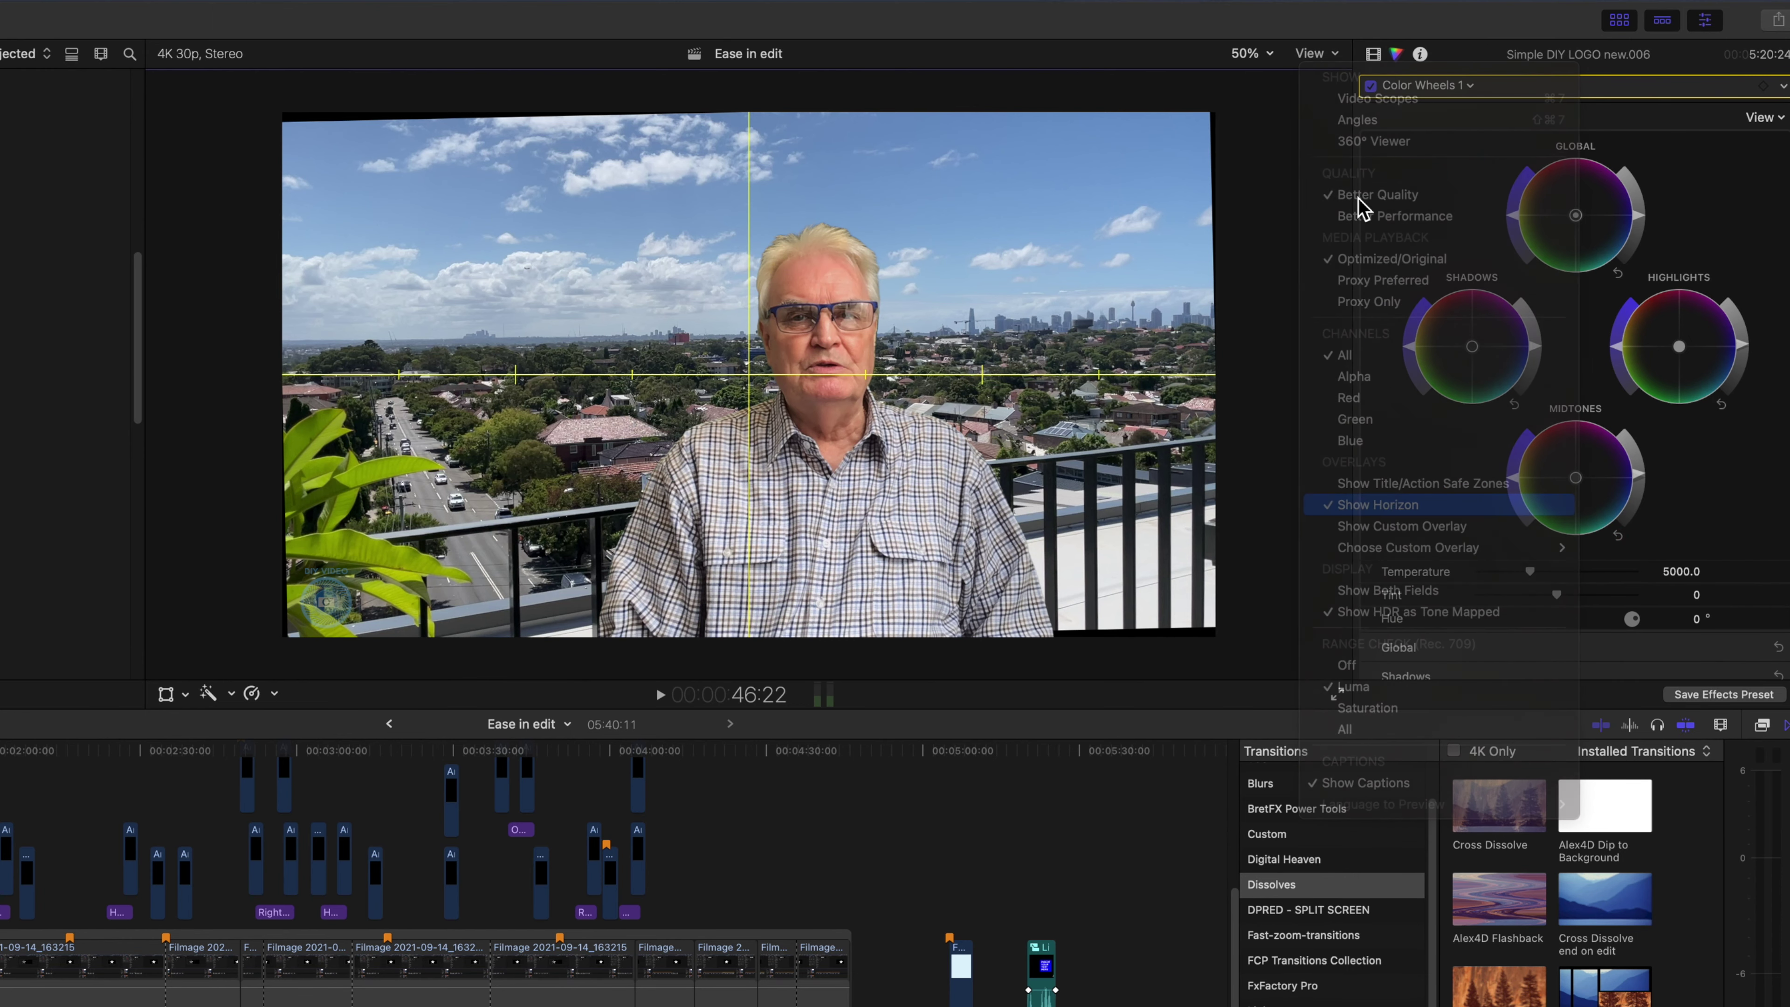
Enable Show Custom Overlay and start adding a new custom overlay.
left_click(1339, 59)
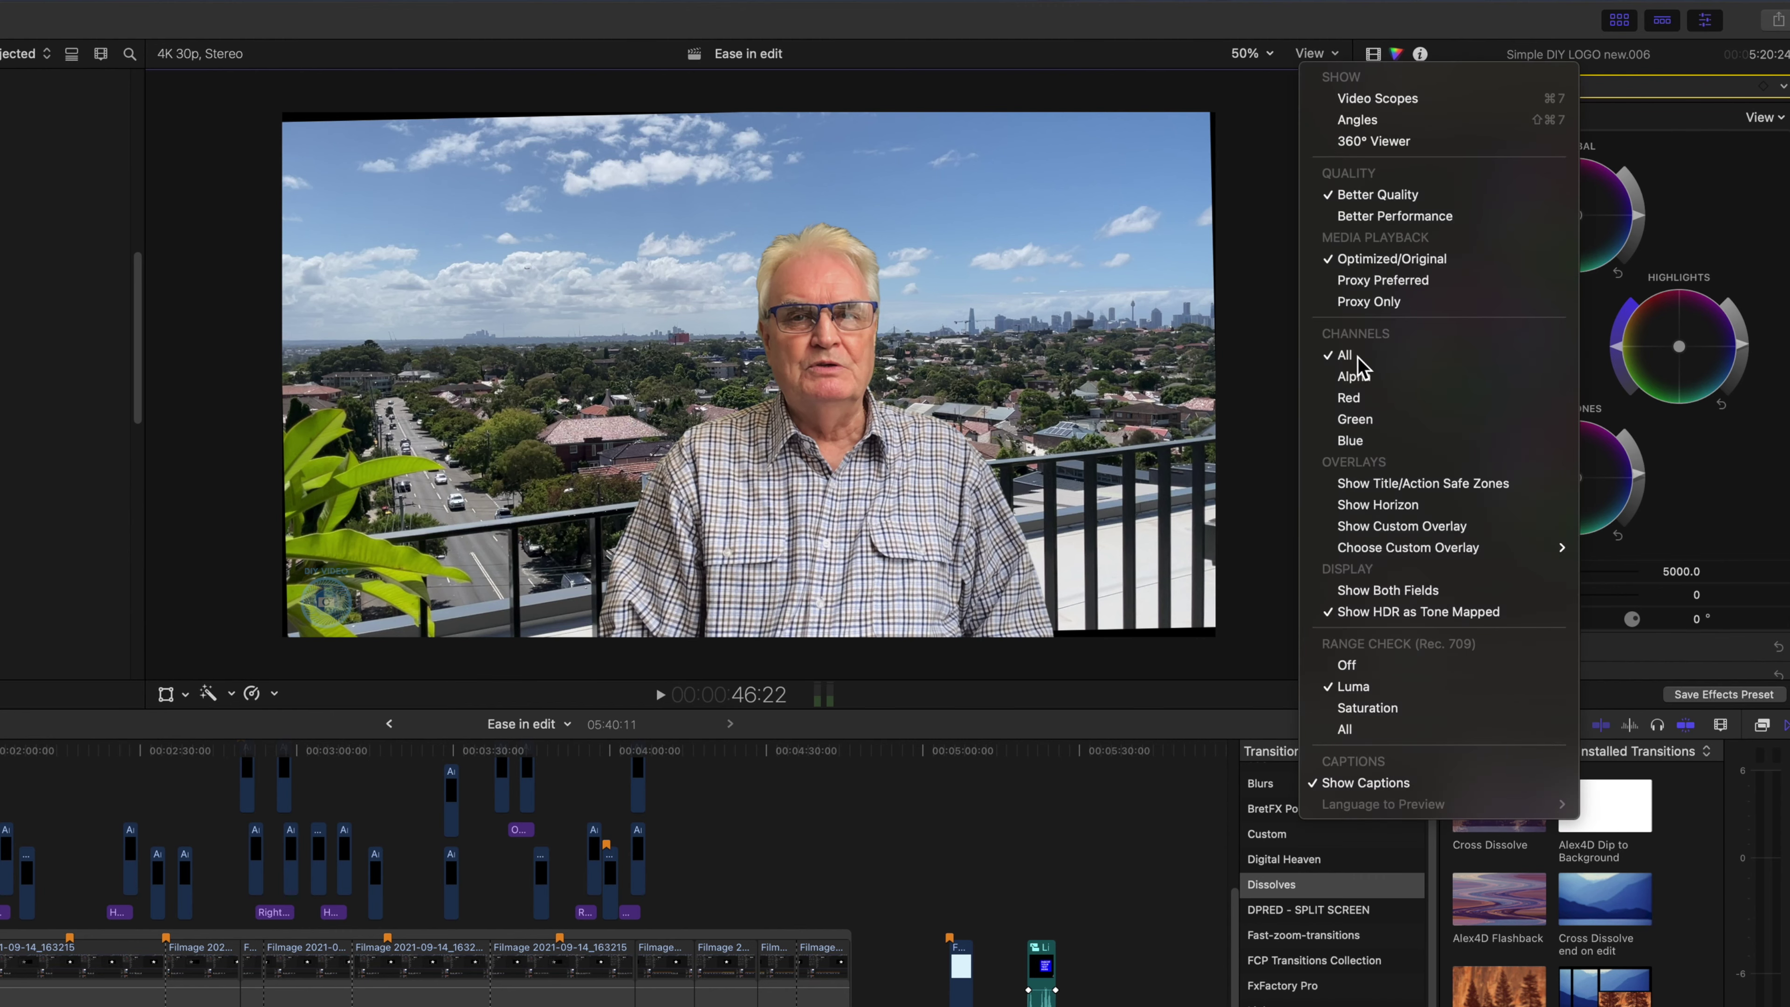
left_click(1394, 536)
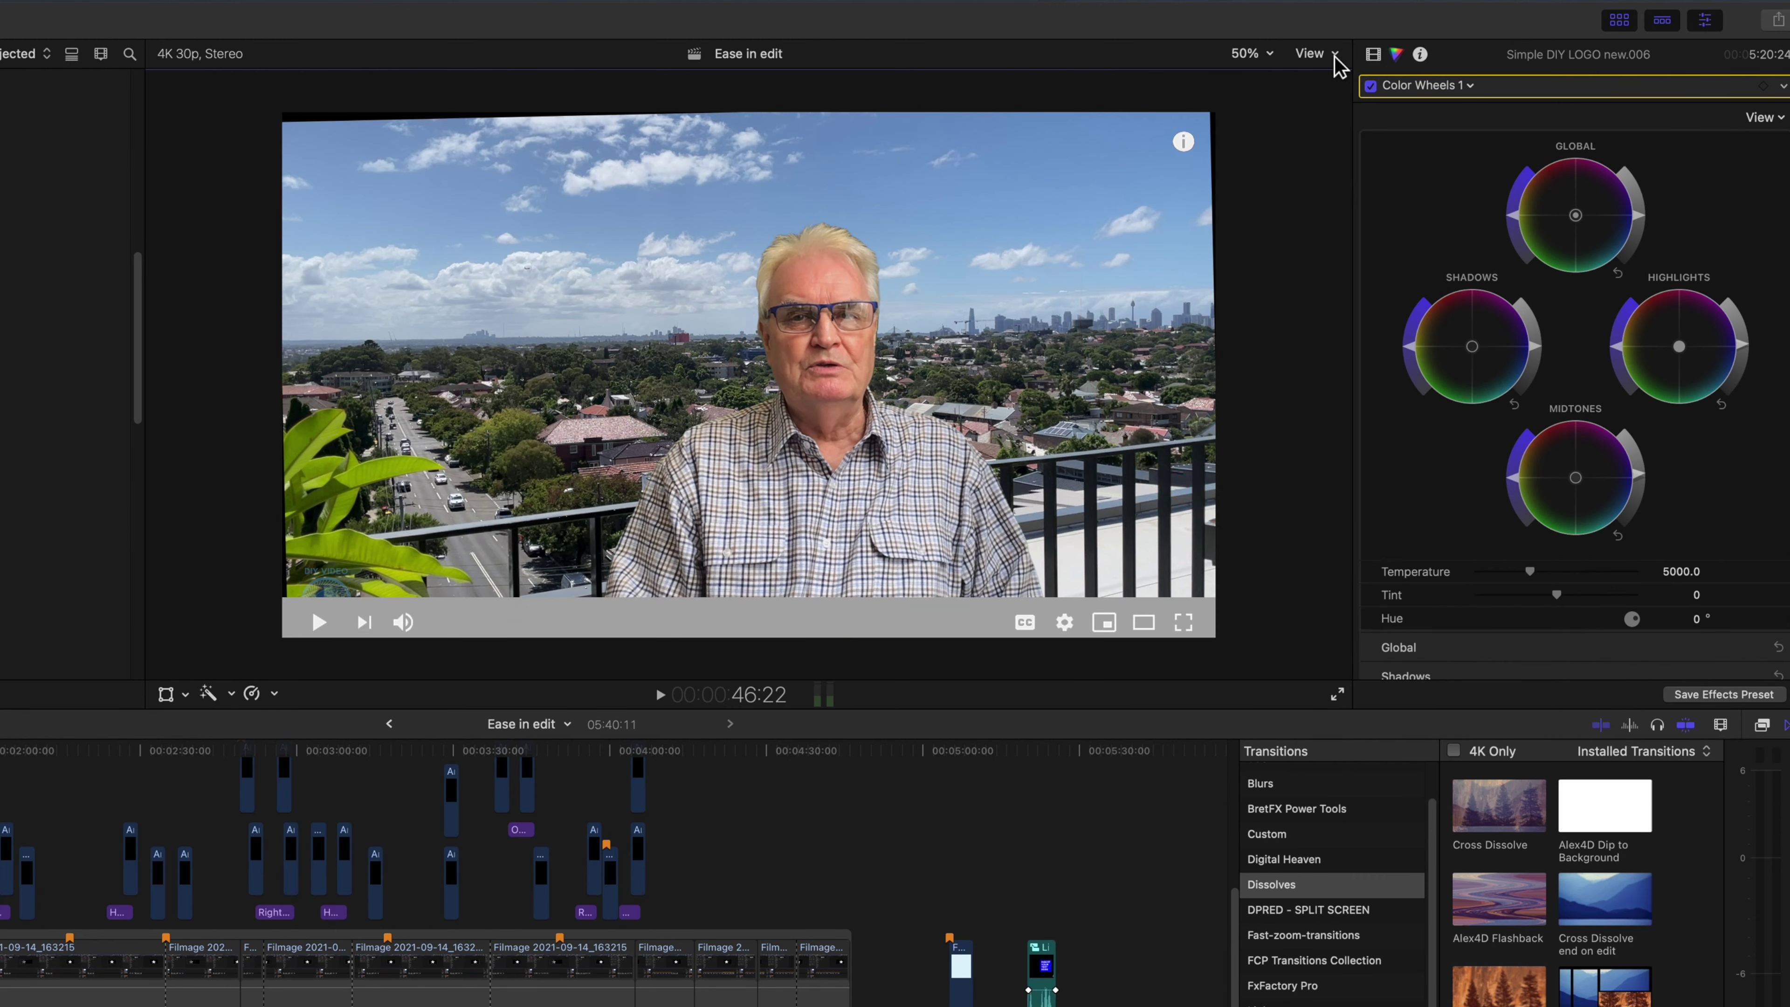
left_click(1315, 55)
mouse_move(1435, 549)
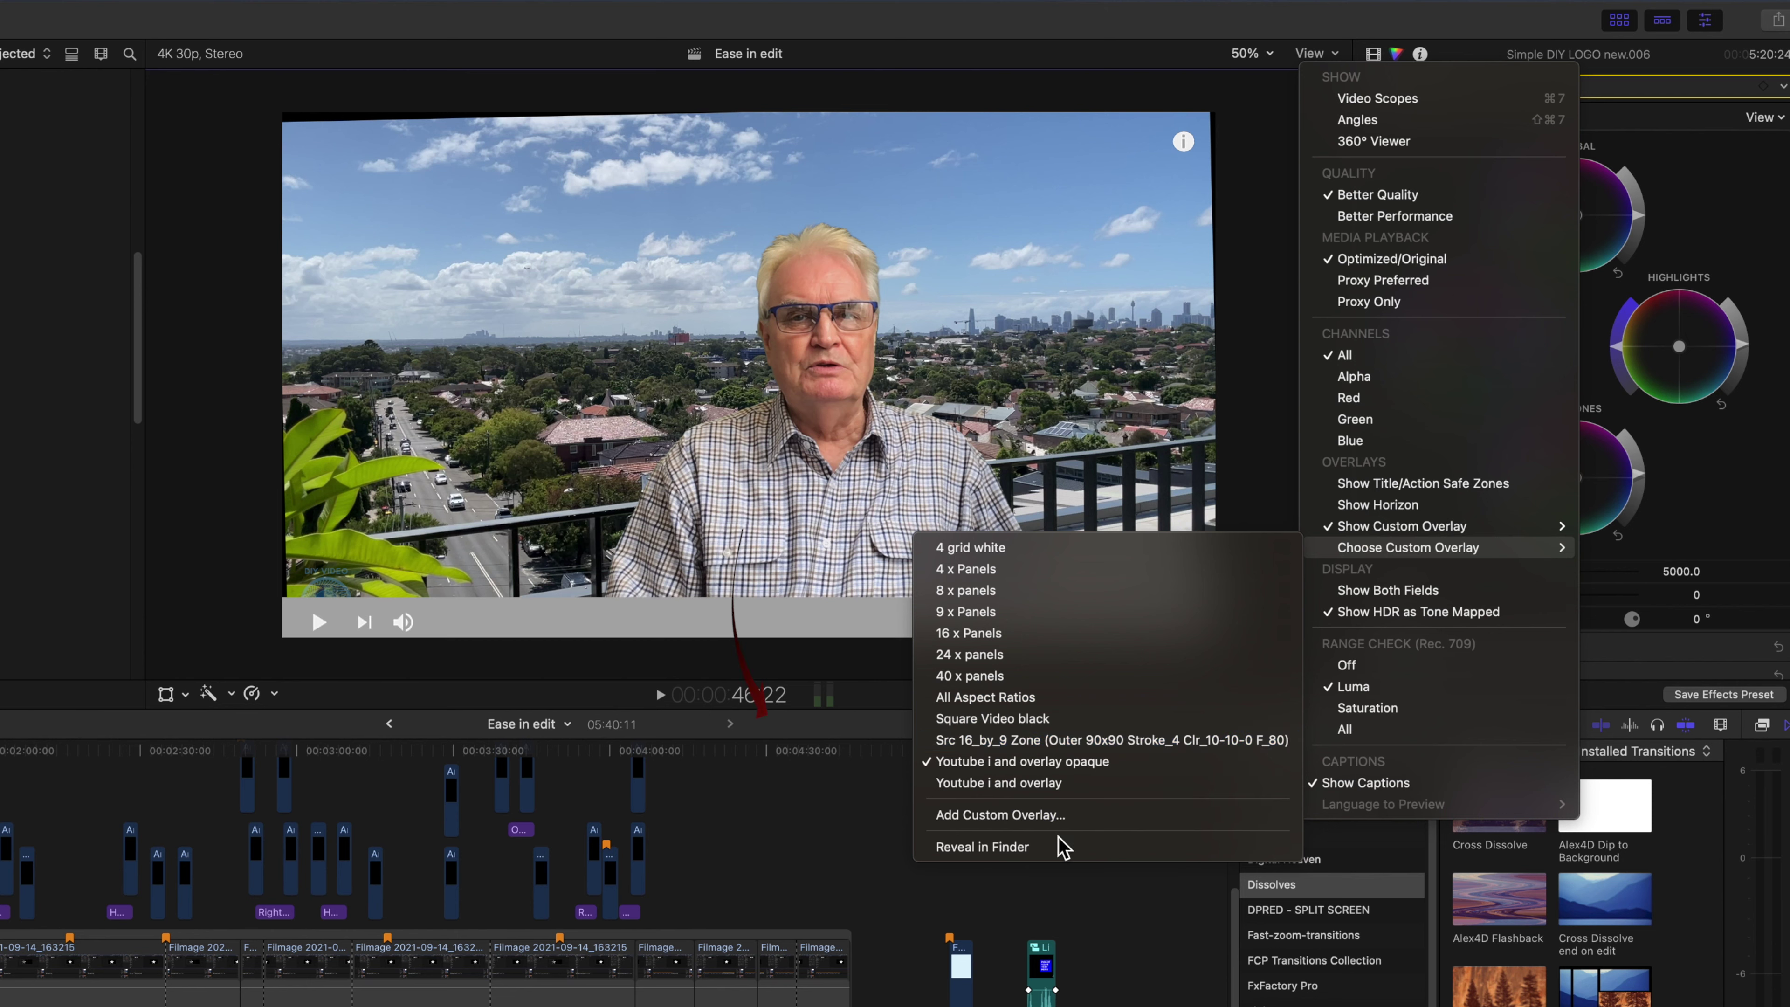
left_click(1084, 814)
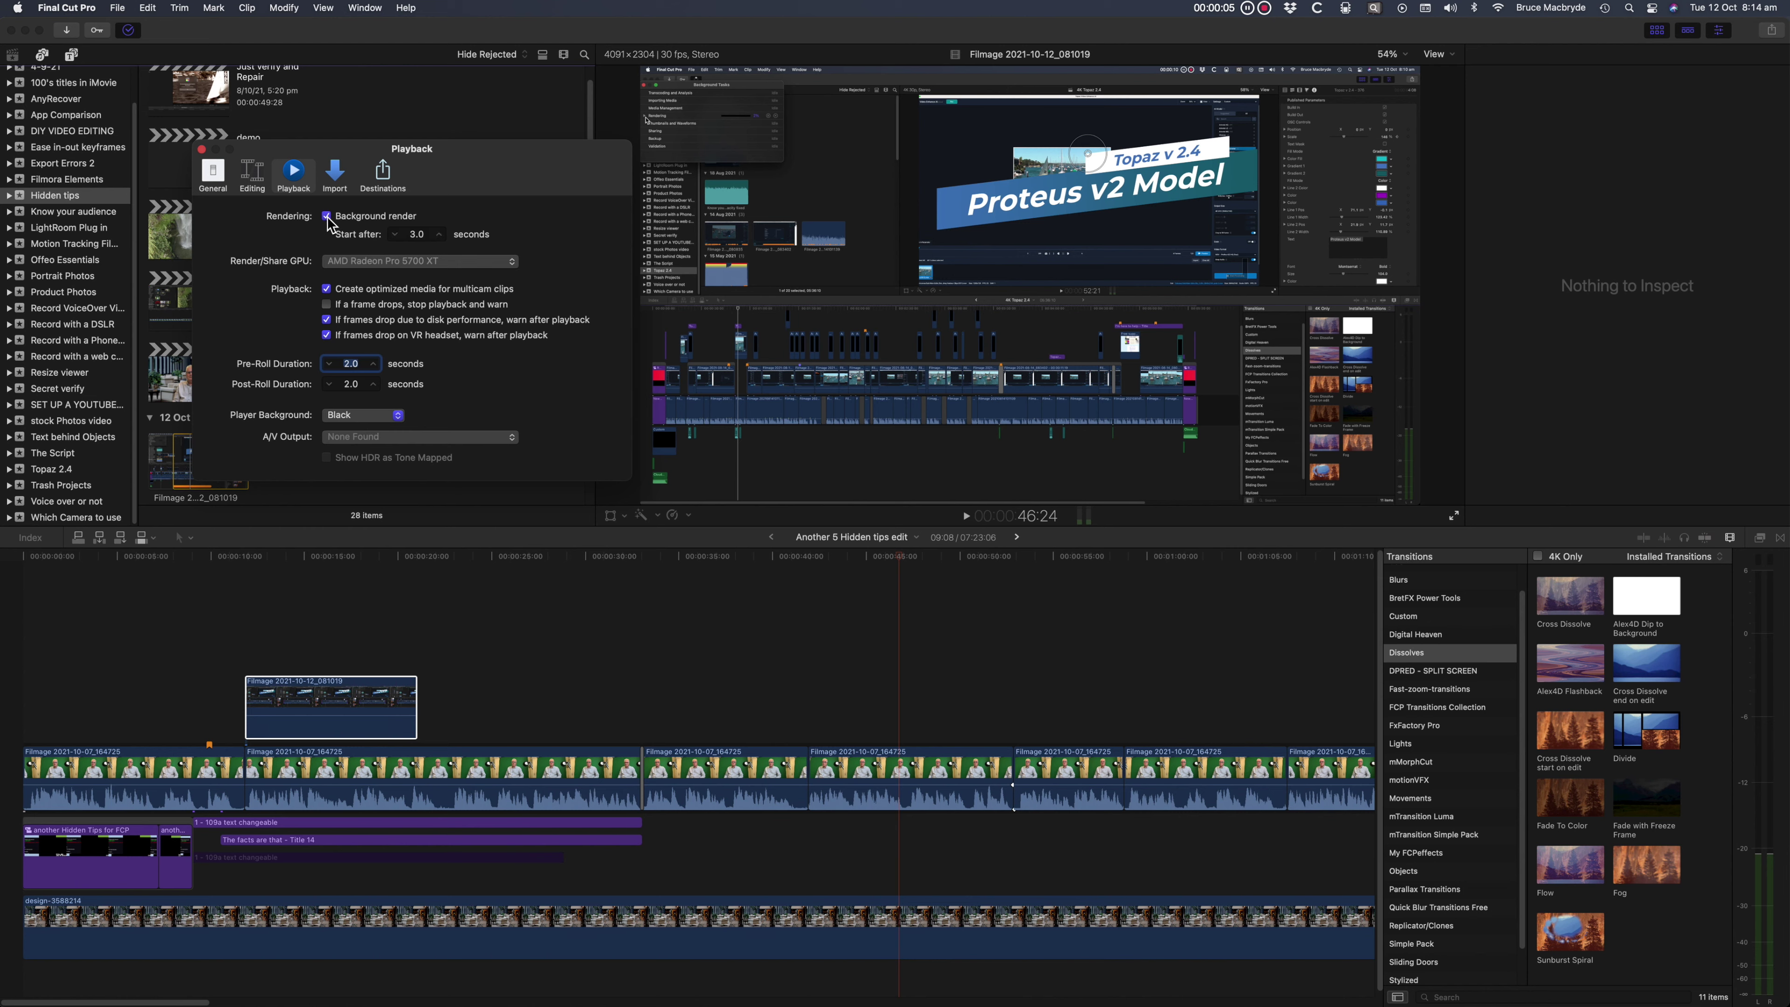
Turn off Background render in the Playback preferences and close the Preferences window.
left_click(327, 215)
left_click(202, 150)
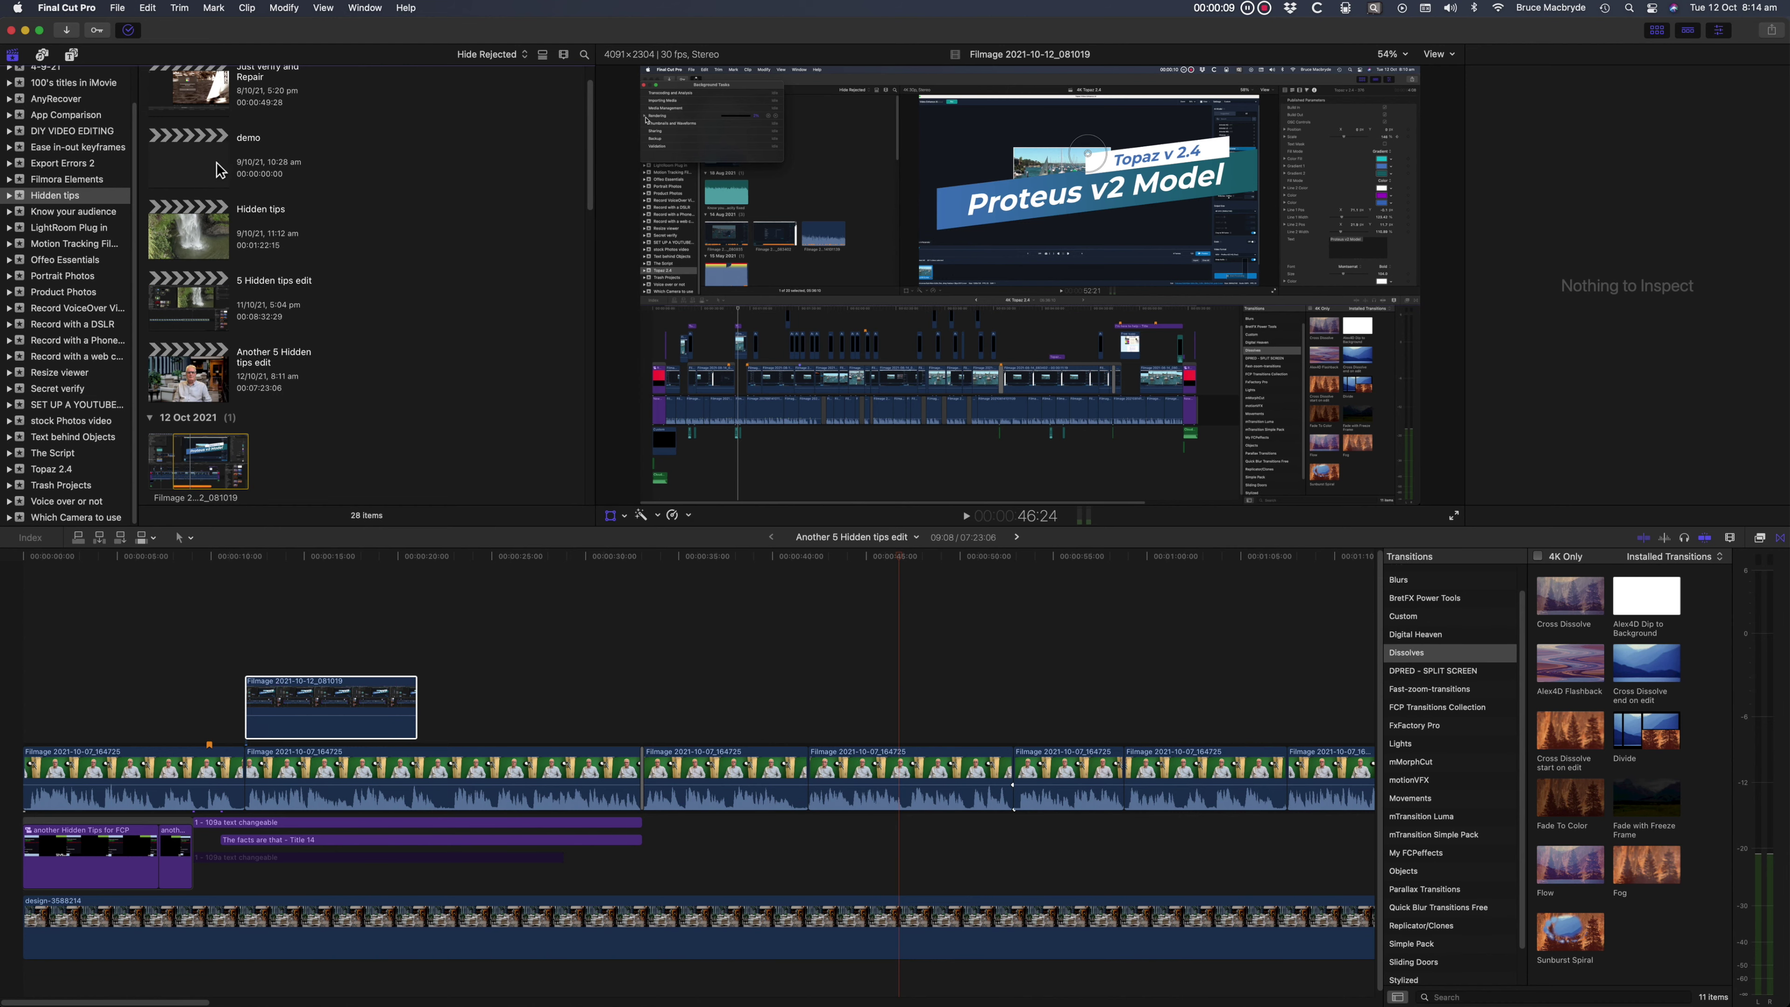
left_click(1438, 53)
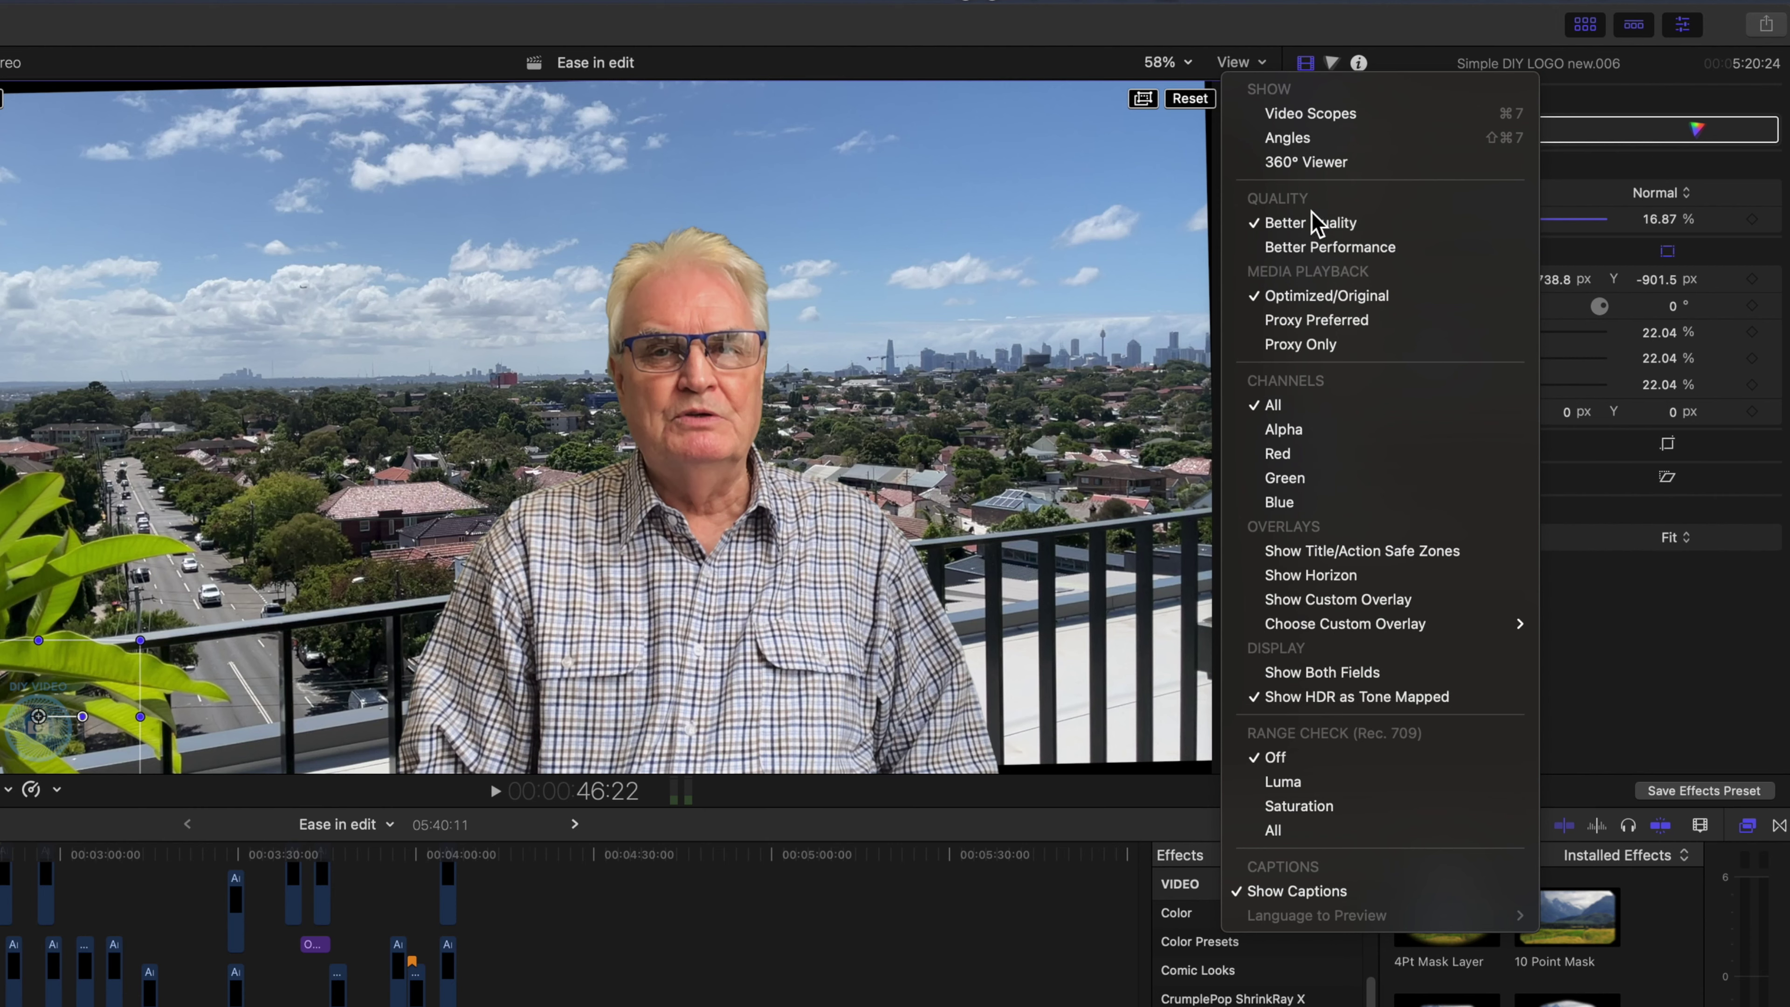
Switch viewer playback to Better Performance, then return it to Better Quality.
left_click(1331, 251)
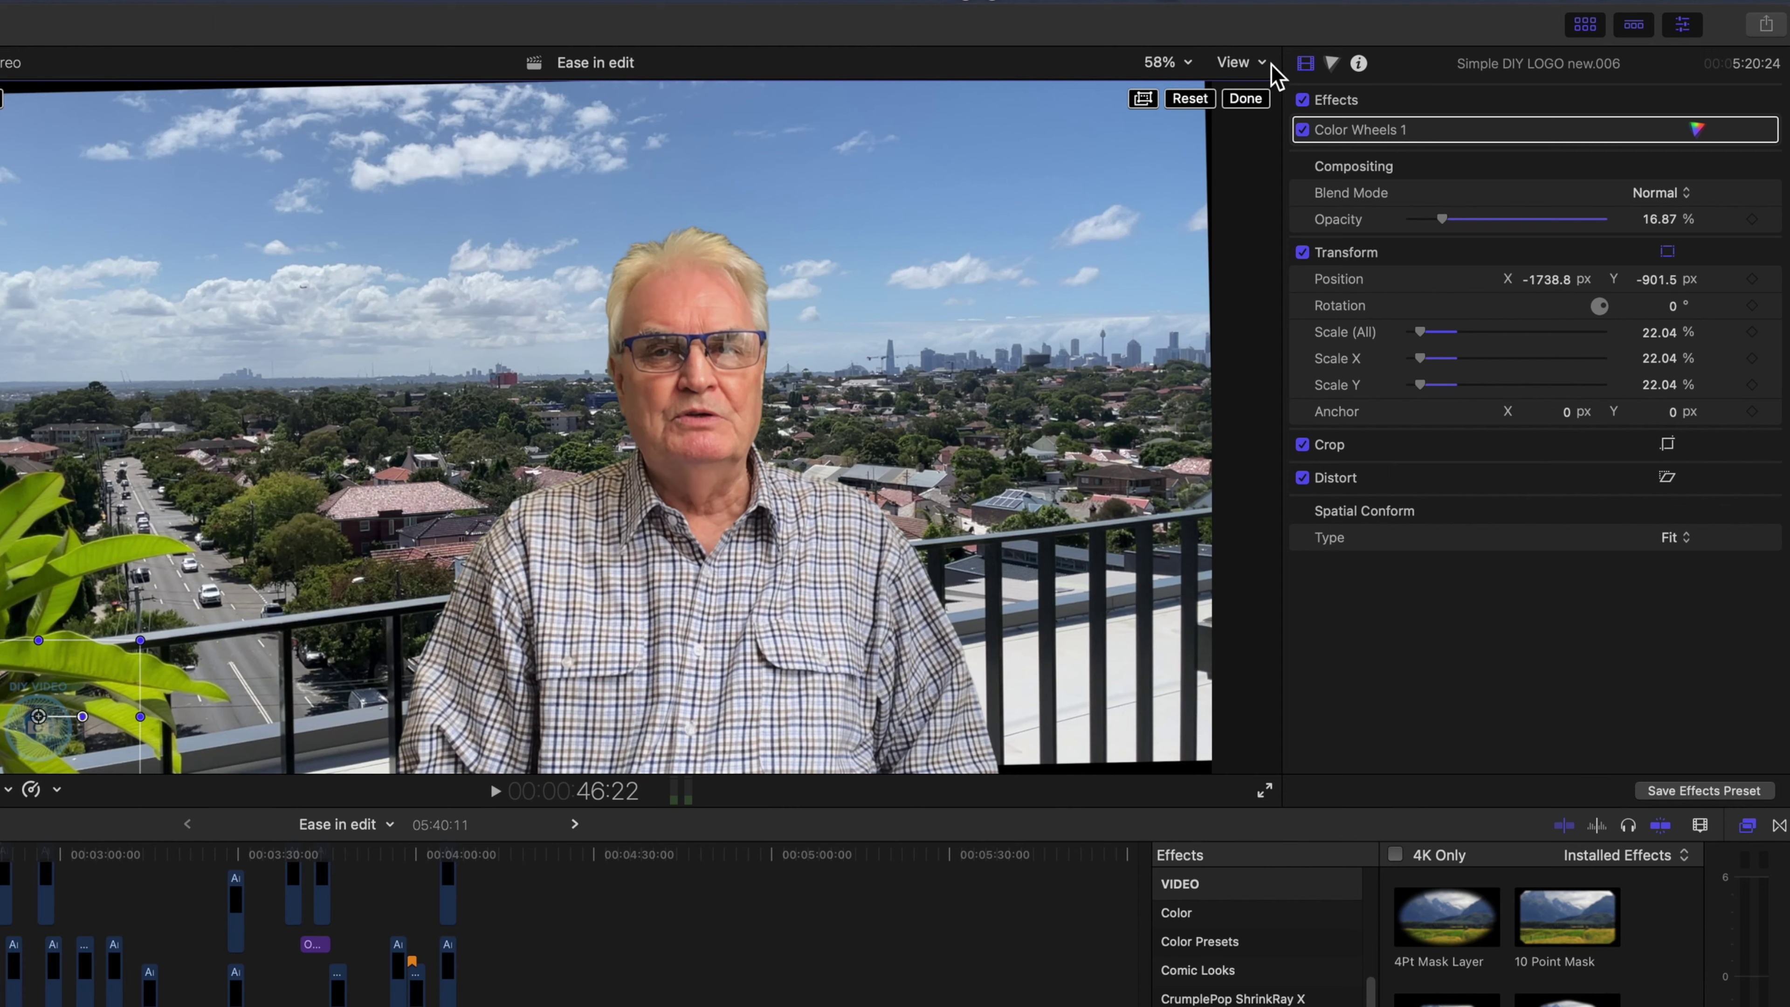
left_click(1241, 63)
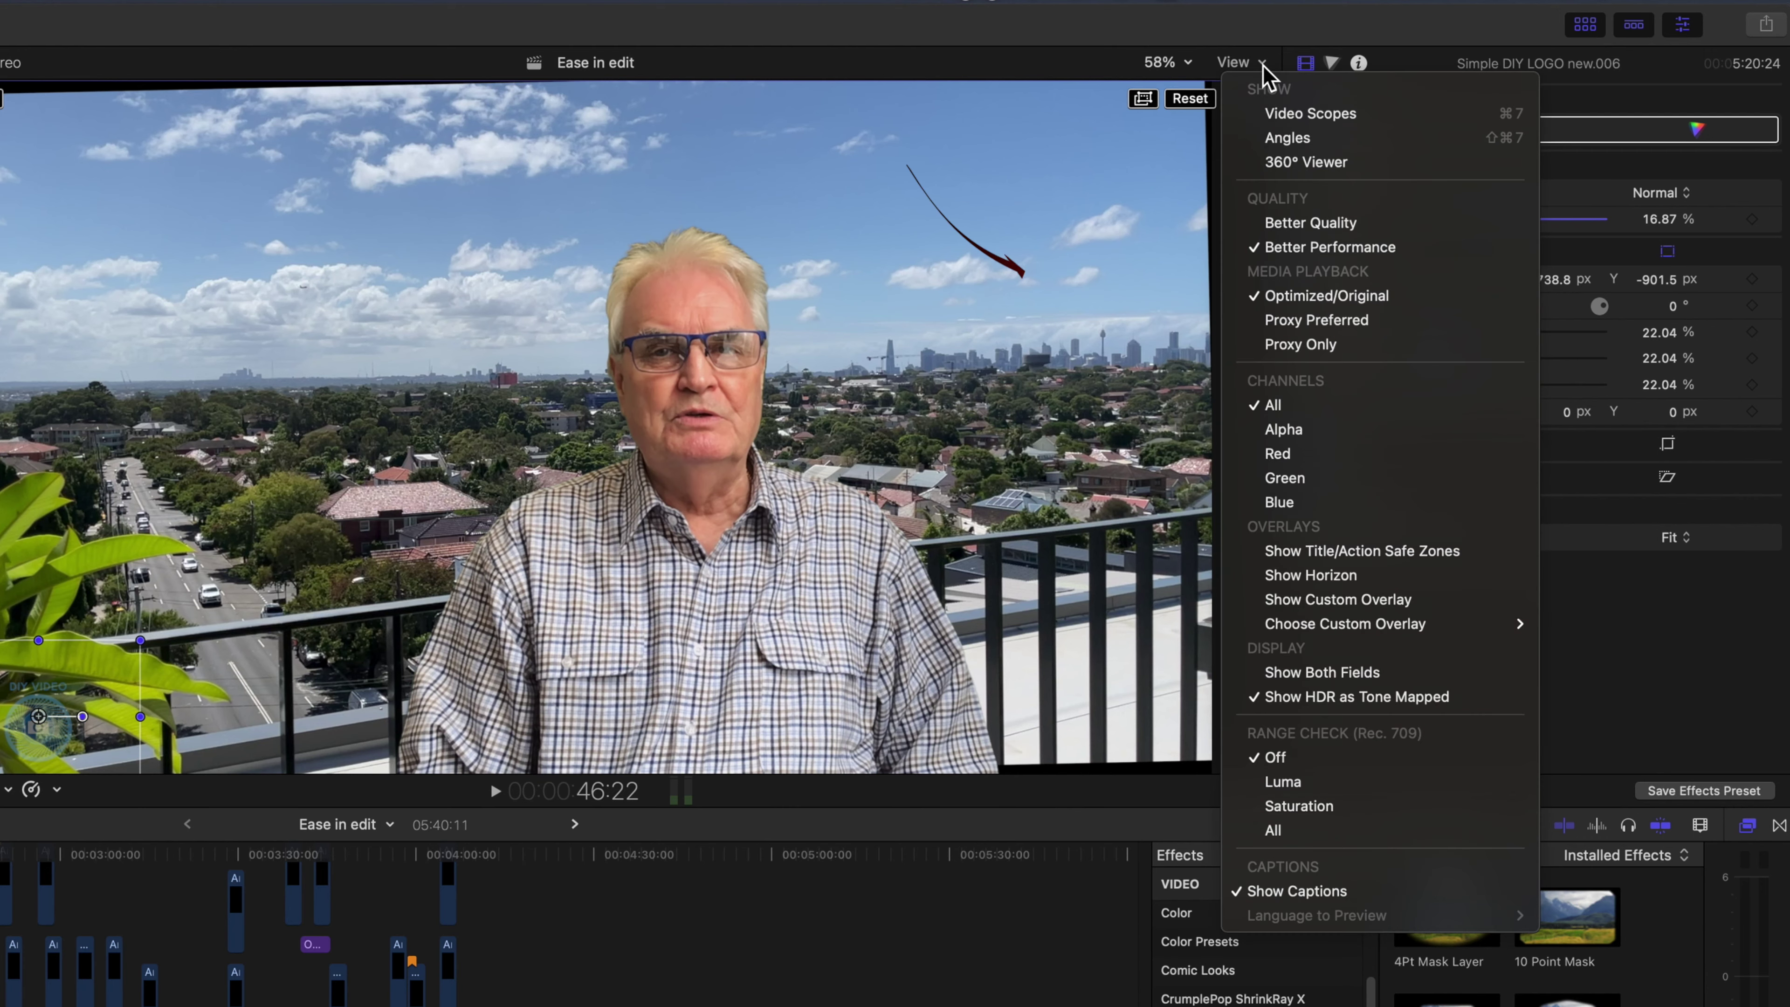
left_click(1314, 223)
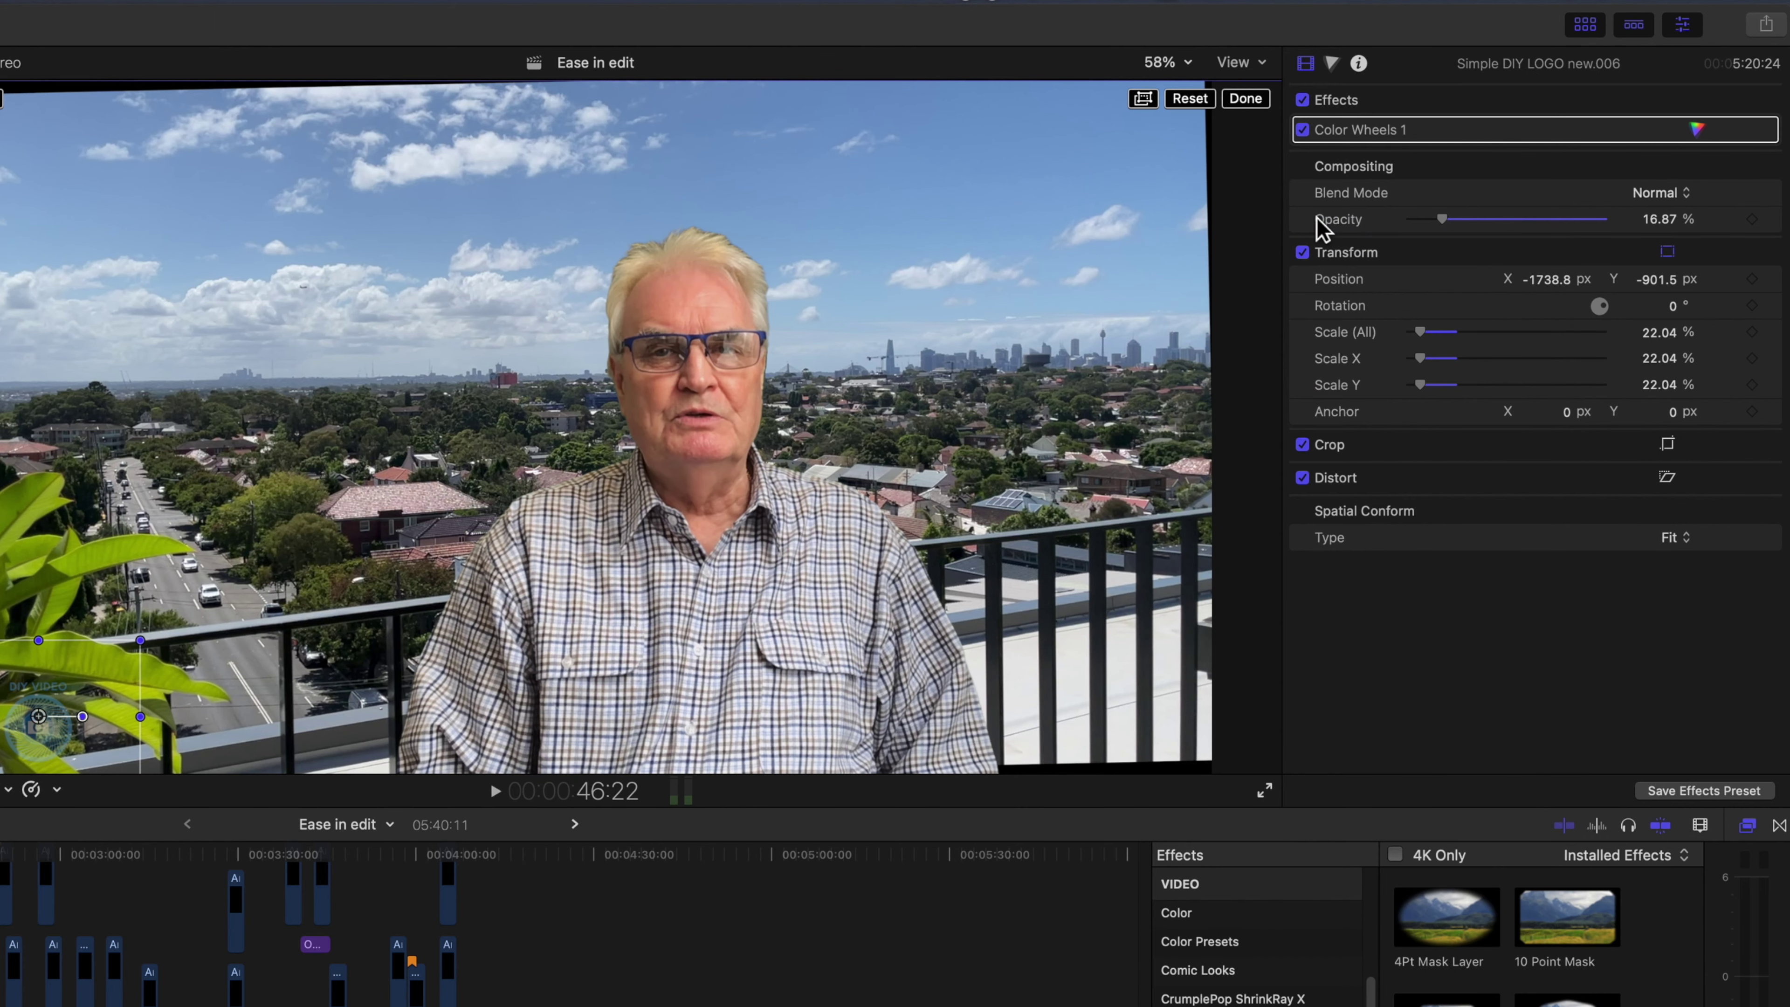
left_click(1265, 62)
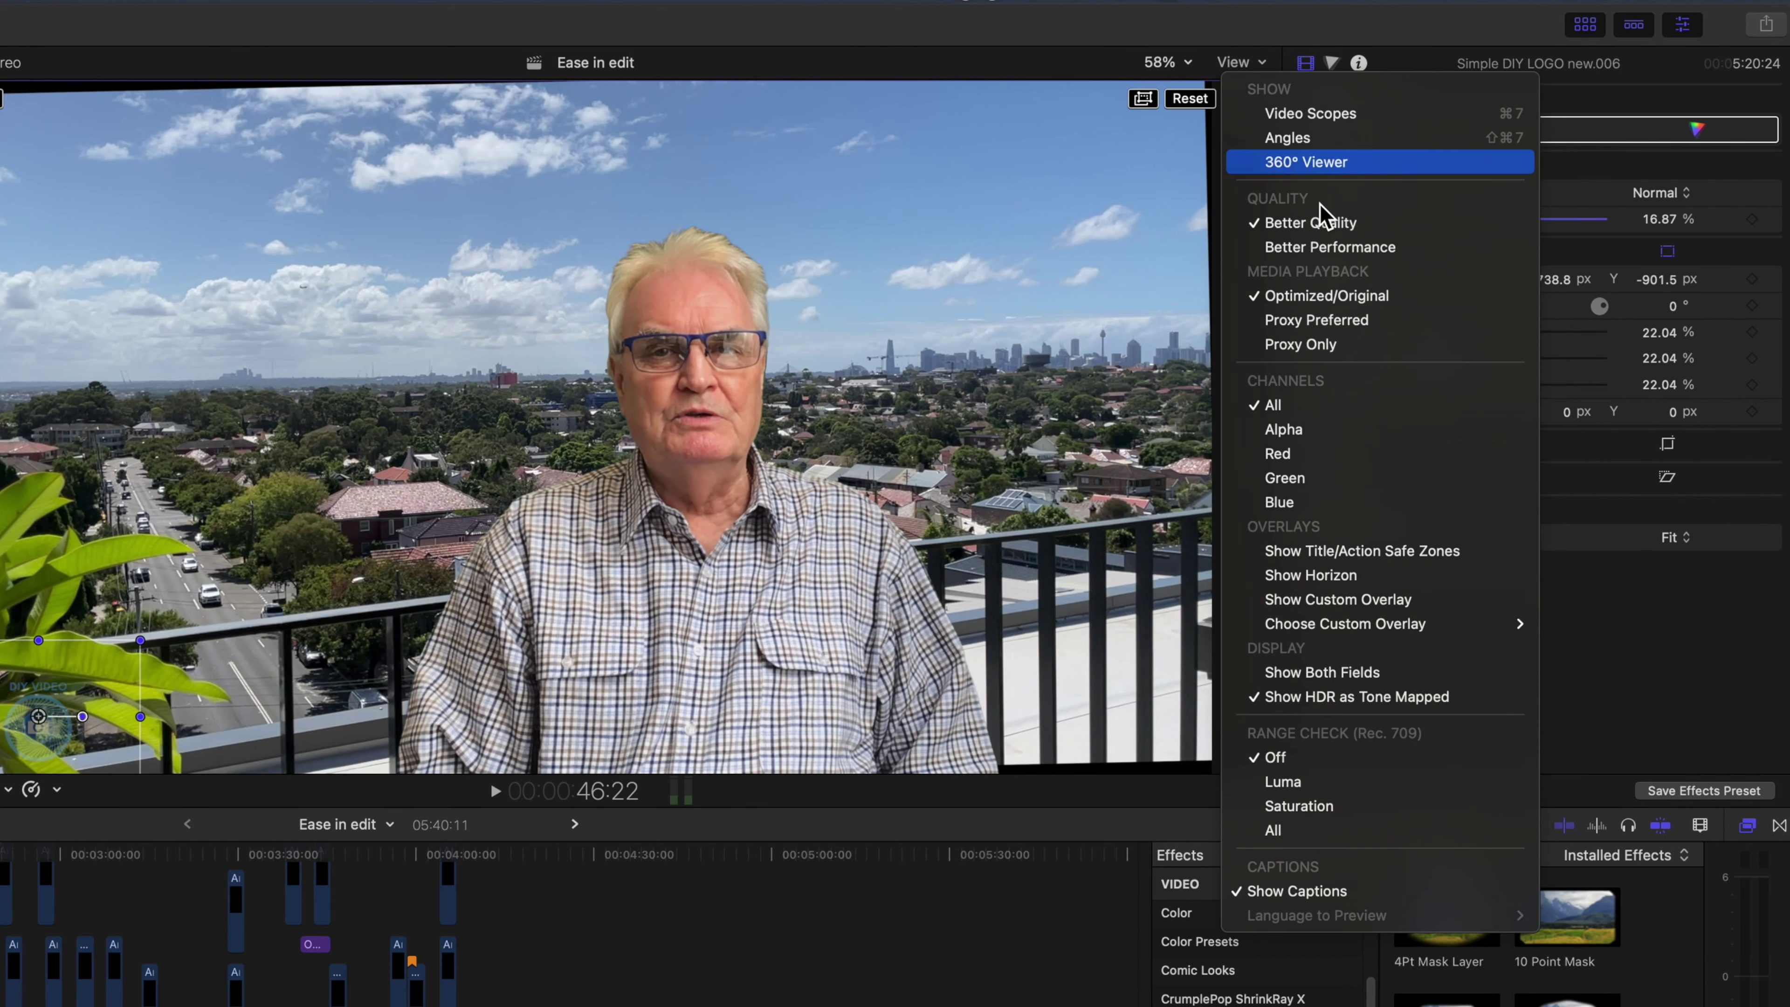
left_click(1320, 223)
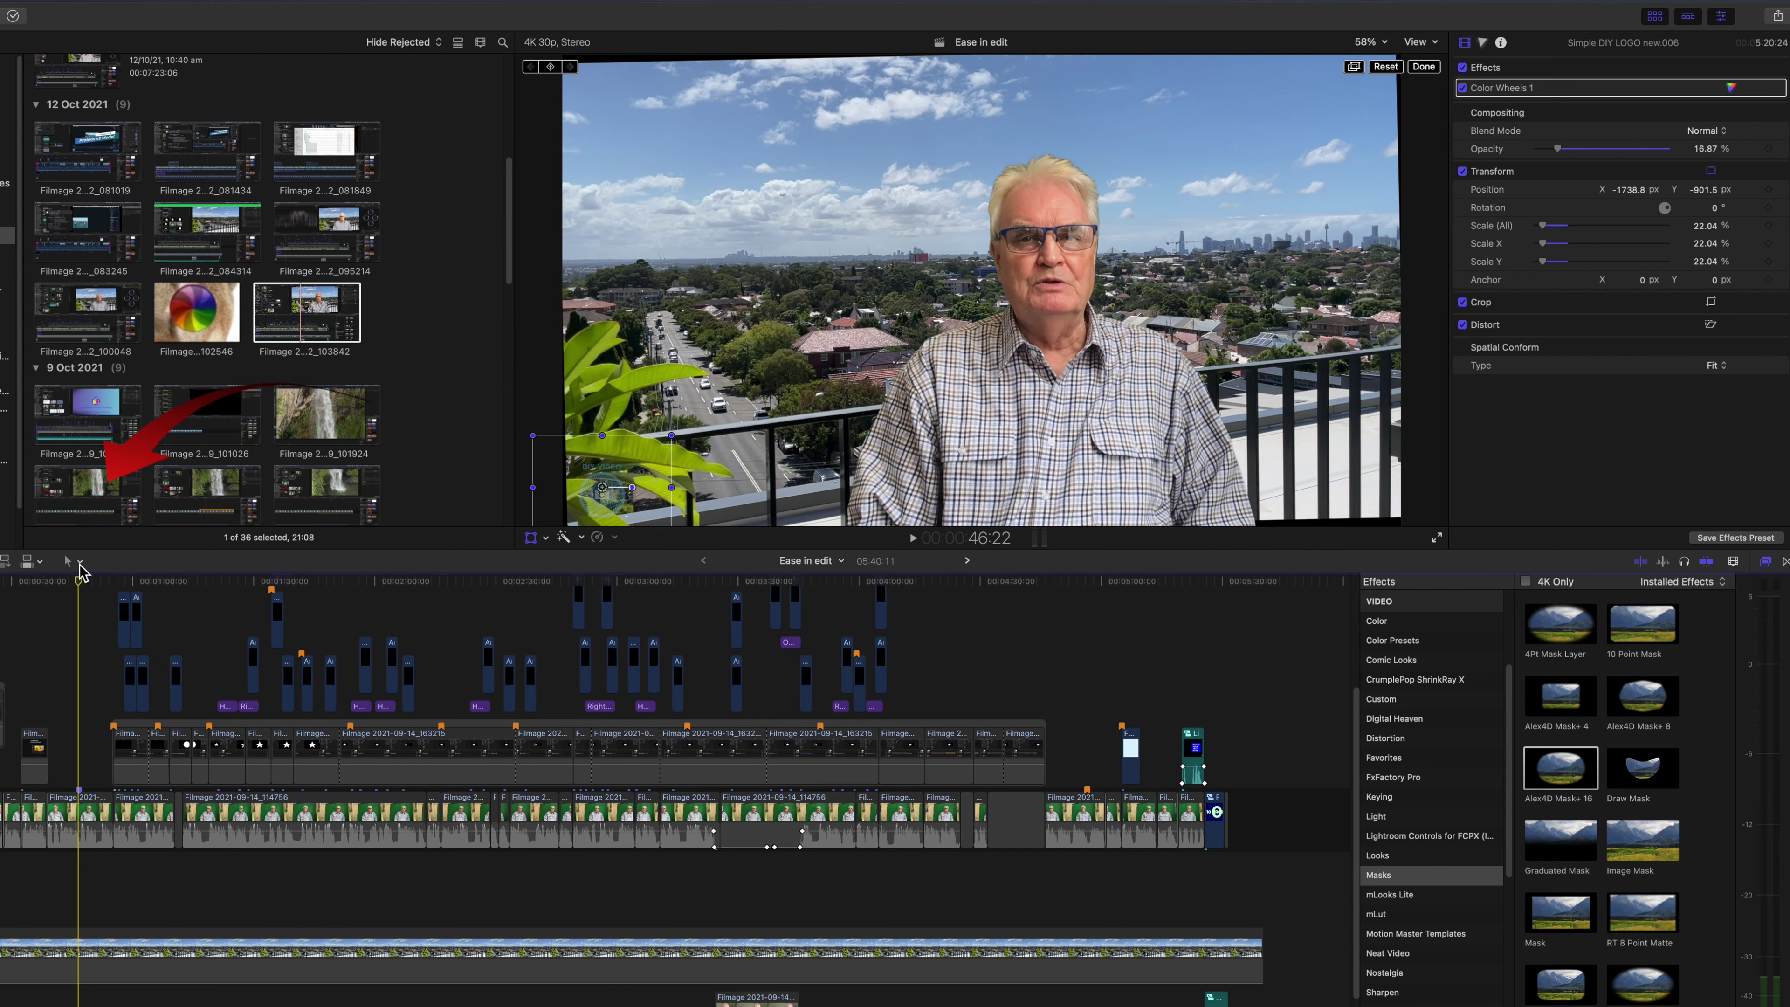
Range-select the first timeline clip with the Range Selection tool and start Share > Export File.
left_click(80, 564)
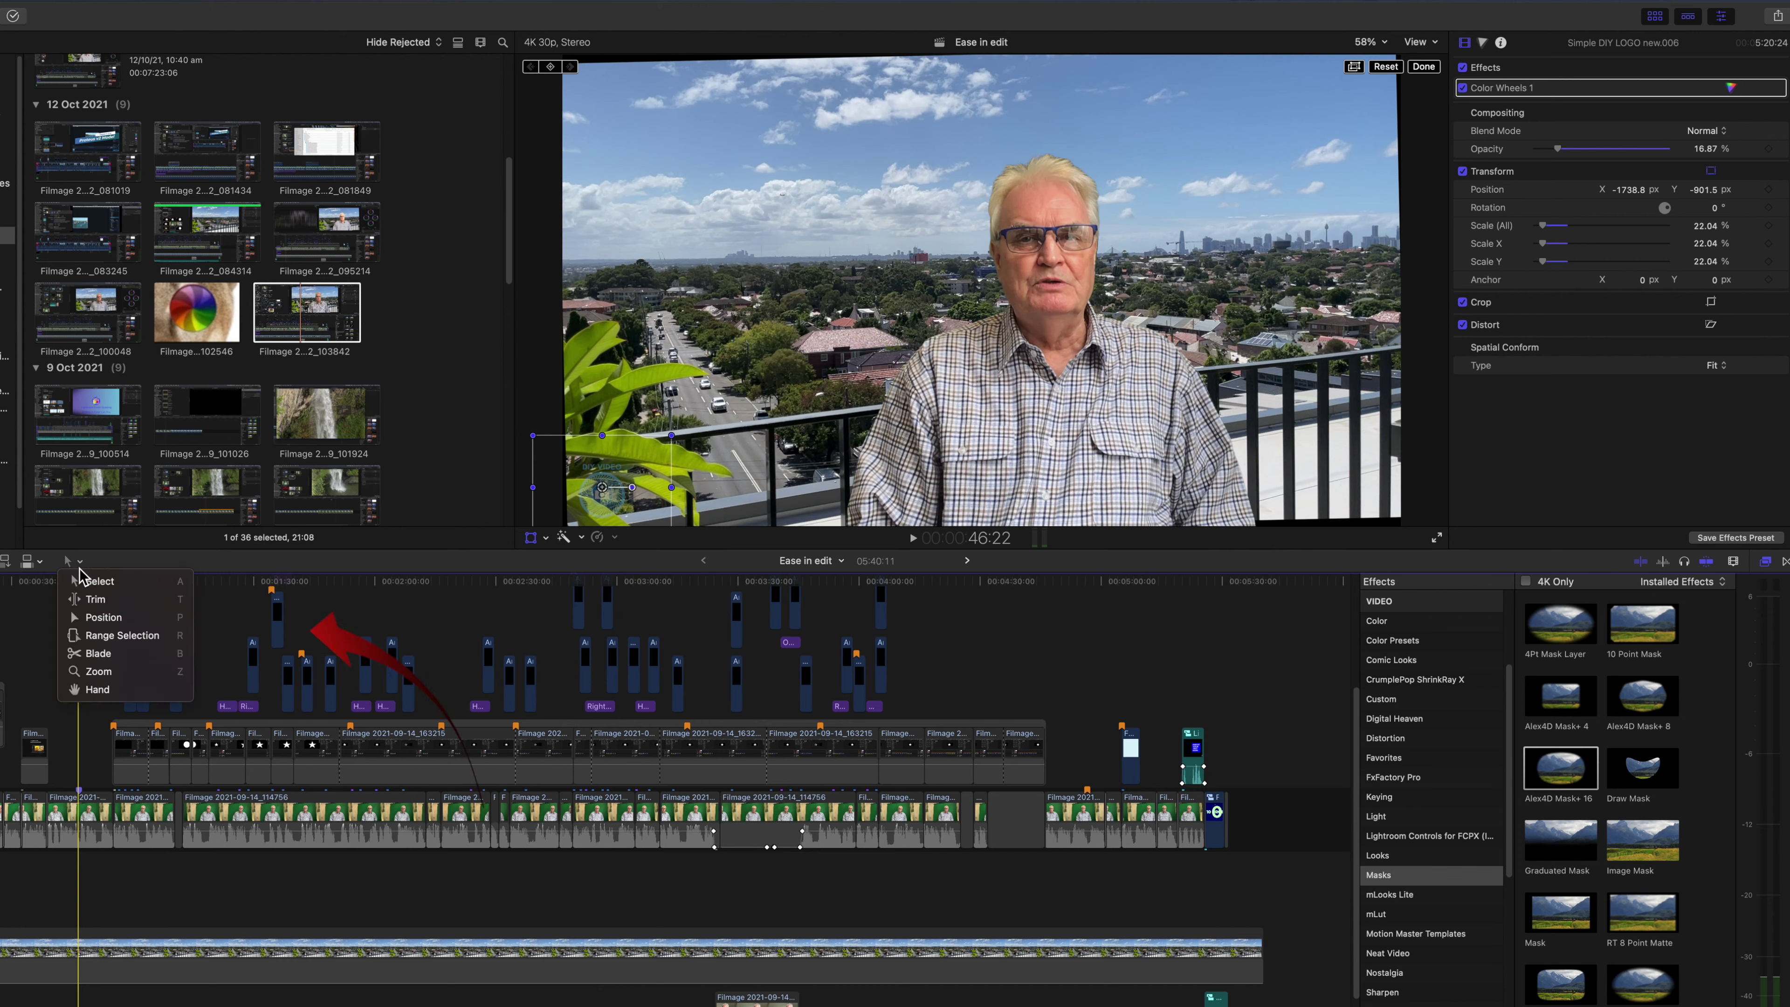
left_click(91, 636)
left_click(88, 818)
left_click(1777, 15)
left_click(1719, 80)
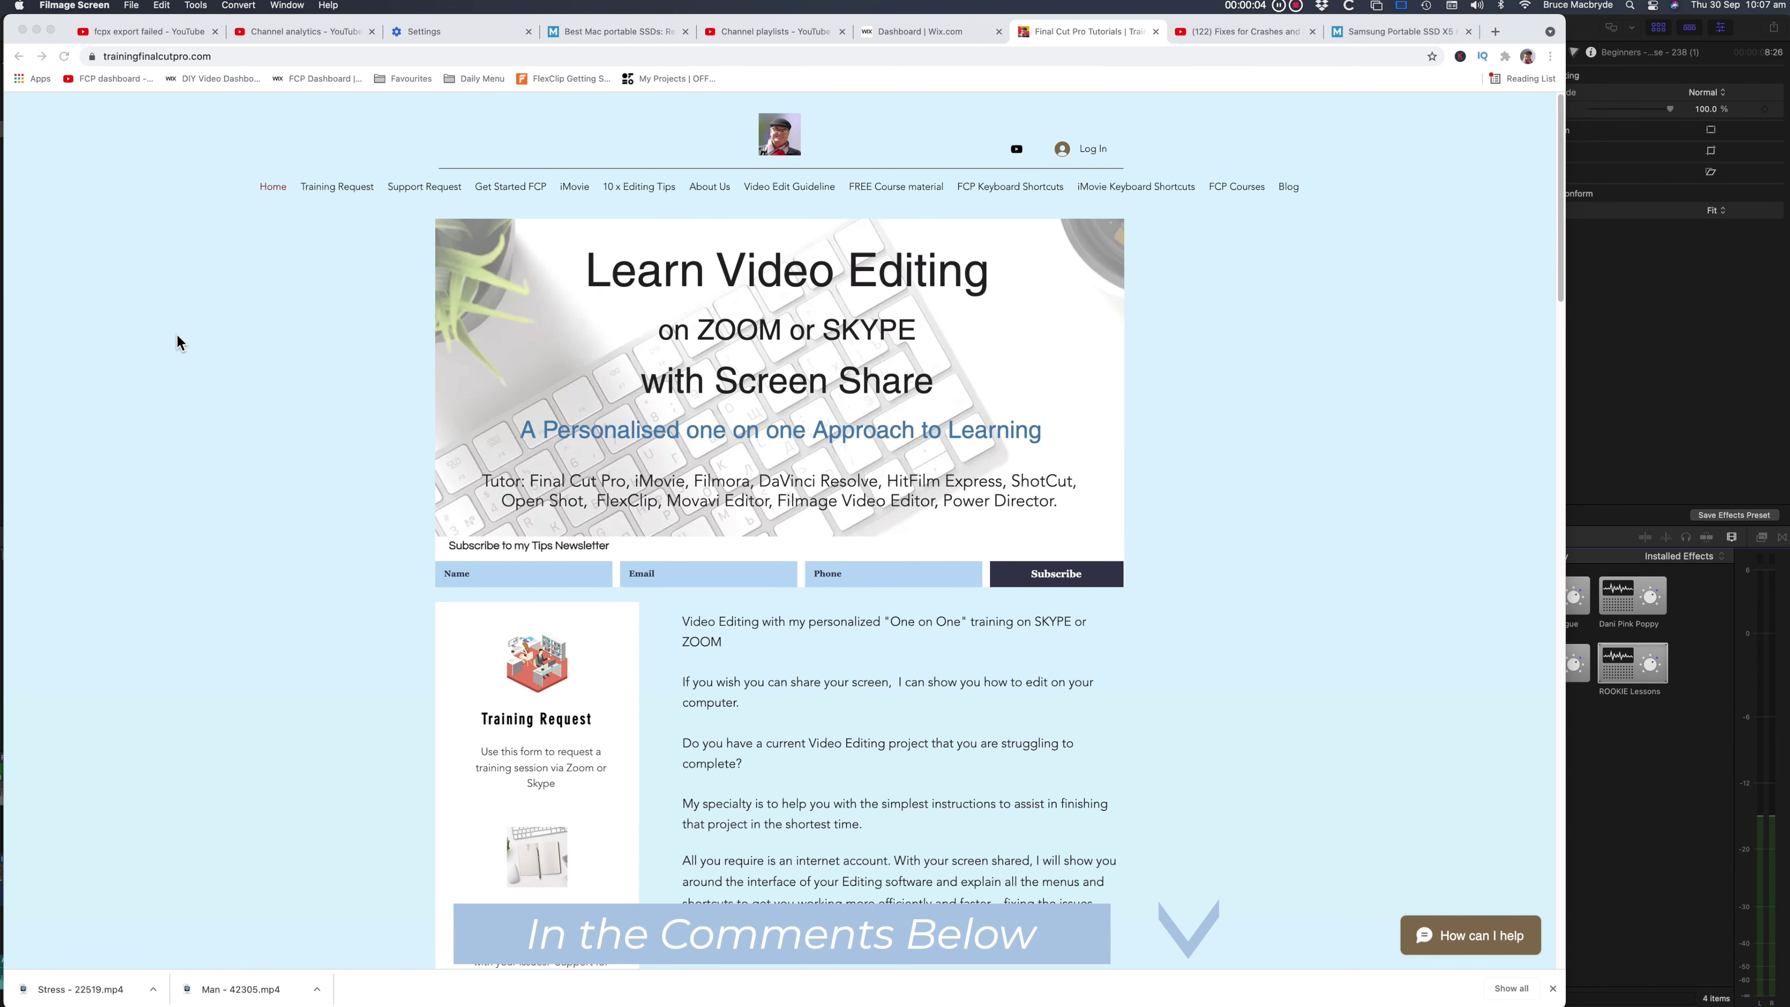
Scroll the trainingfinalcutpro.com home page down to the FCP Key Shortcuts downloads and tutorial videos.
scroll(176, 335, "down", 3)
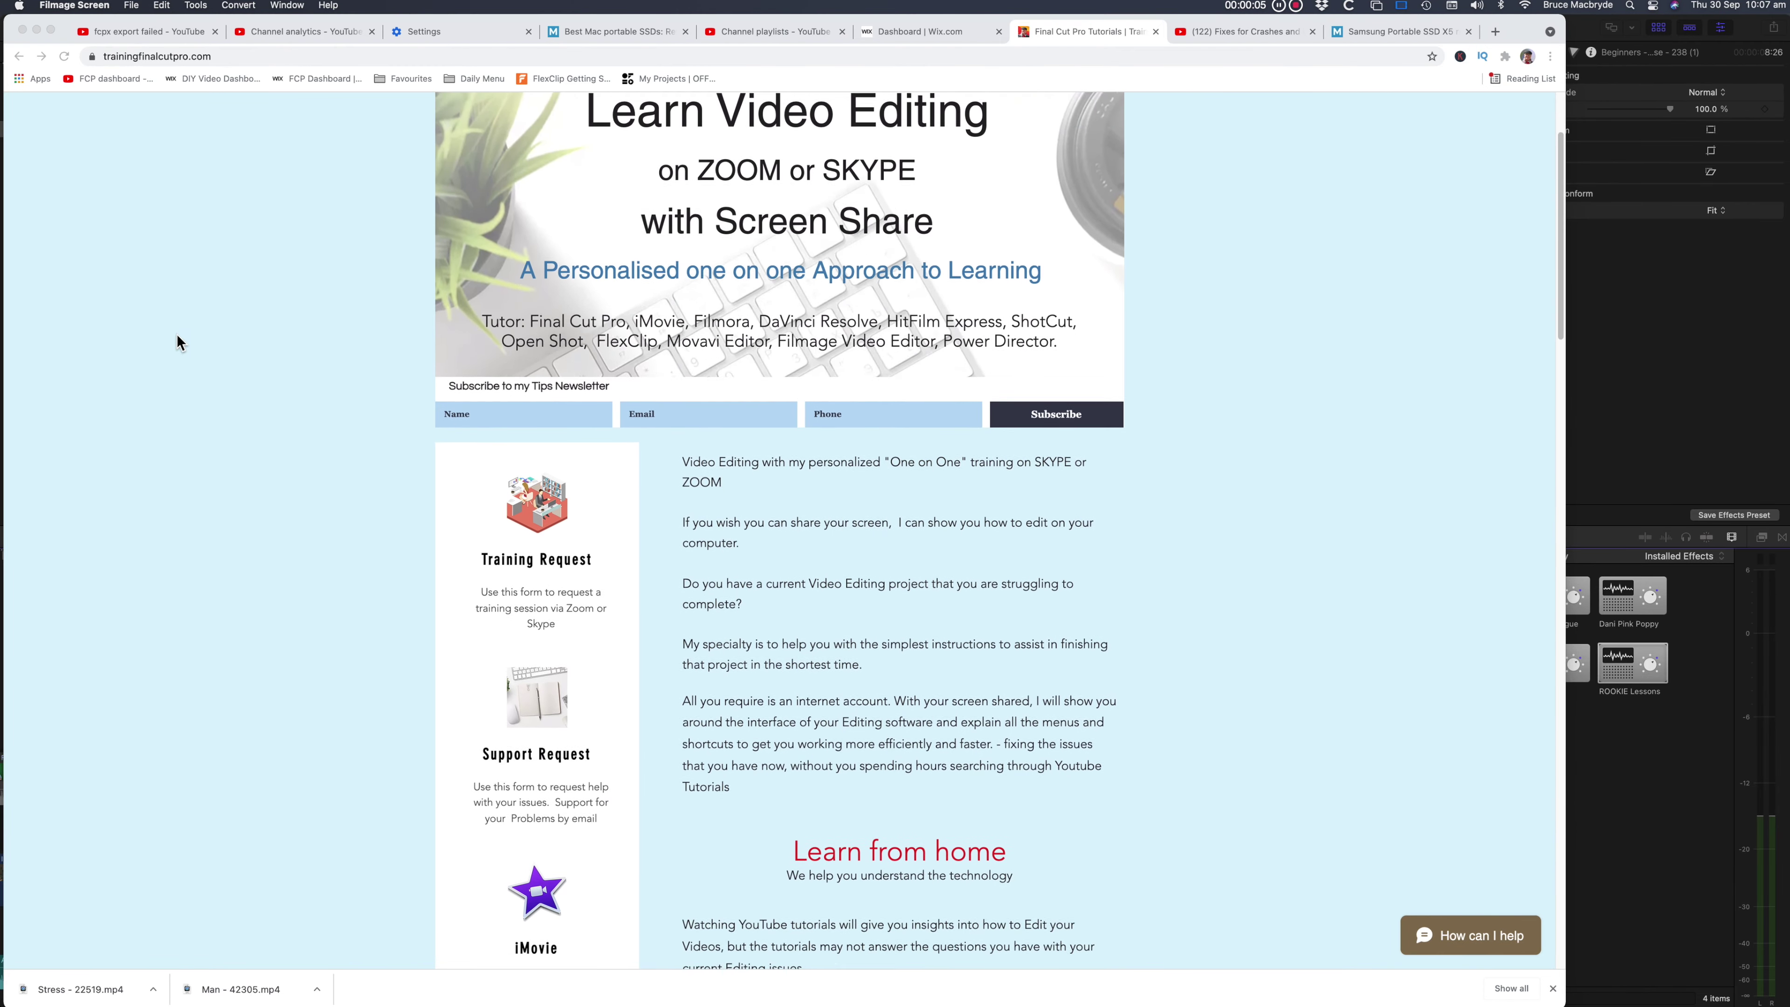
scroll(177, 334, "down", 3)
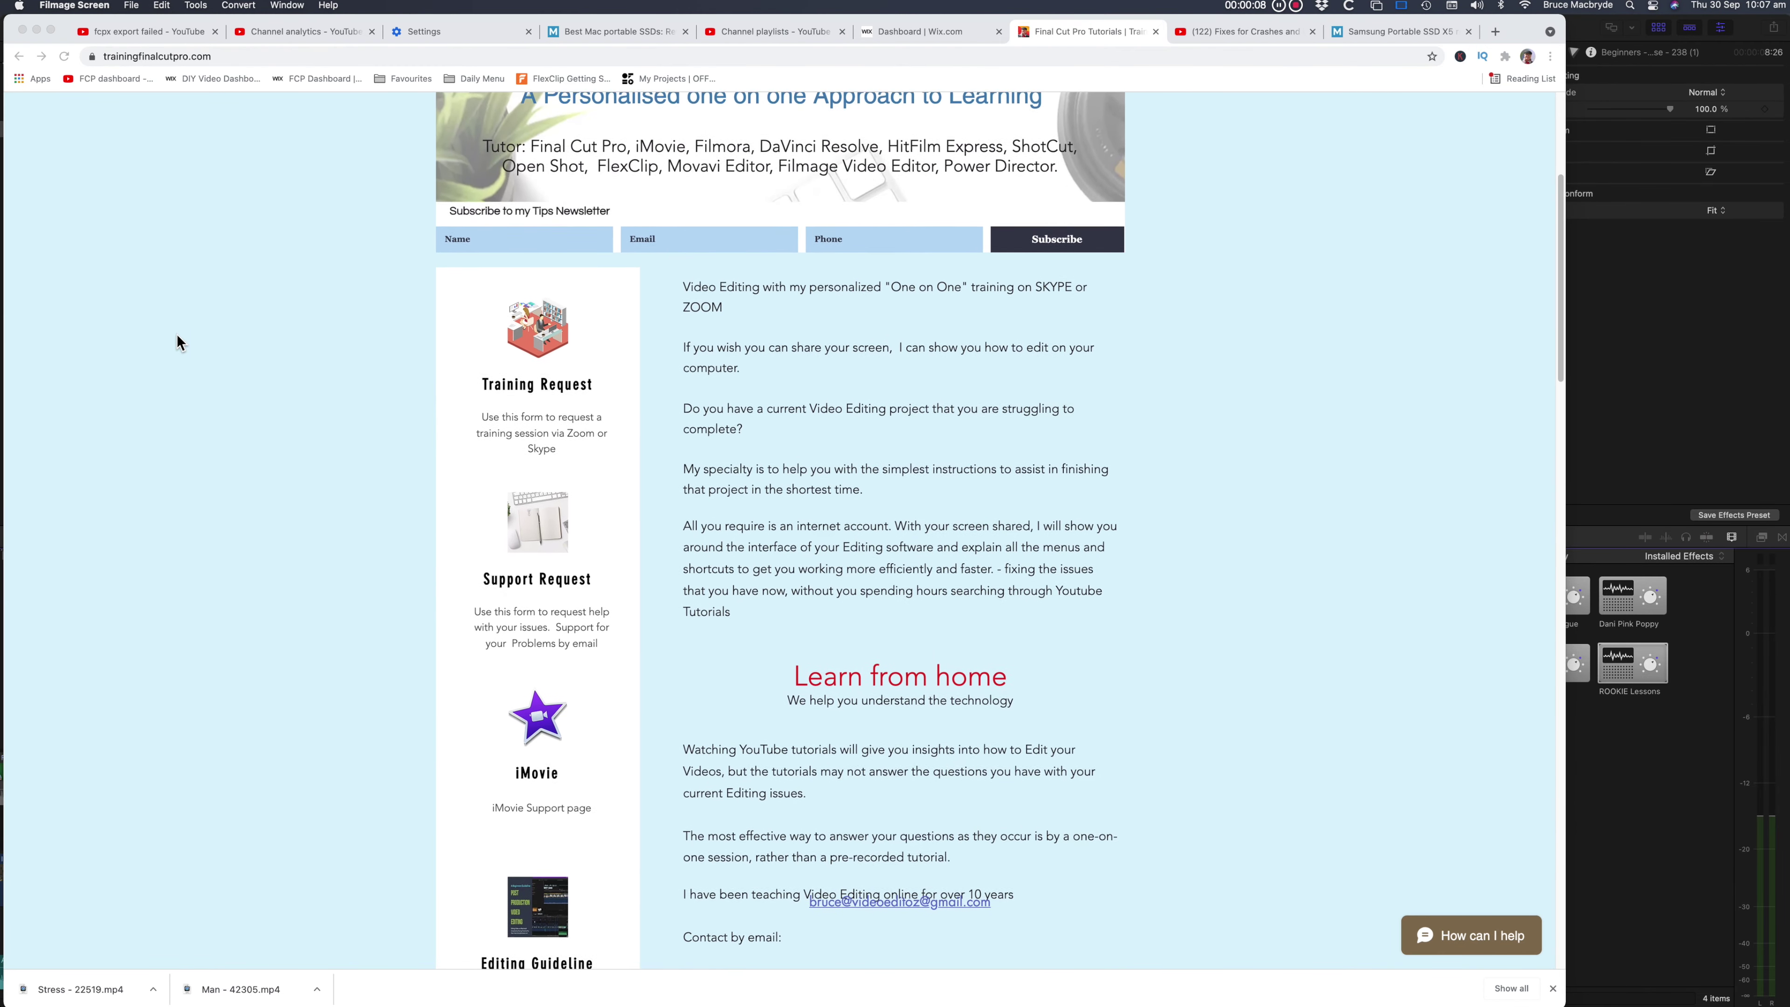
scroll(176, 336, "down", 3)
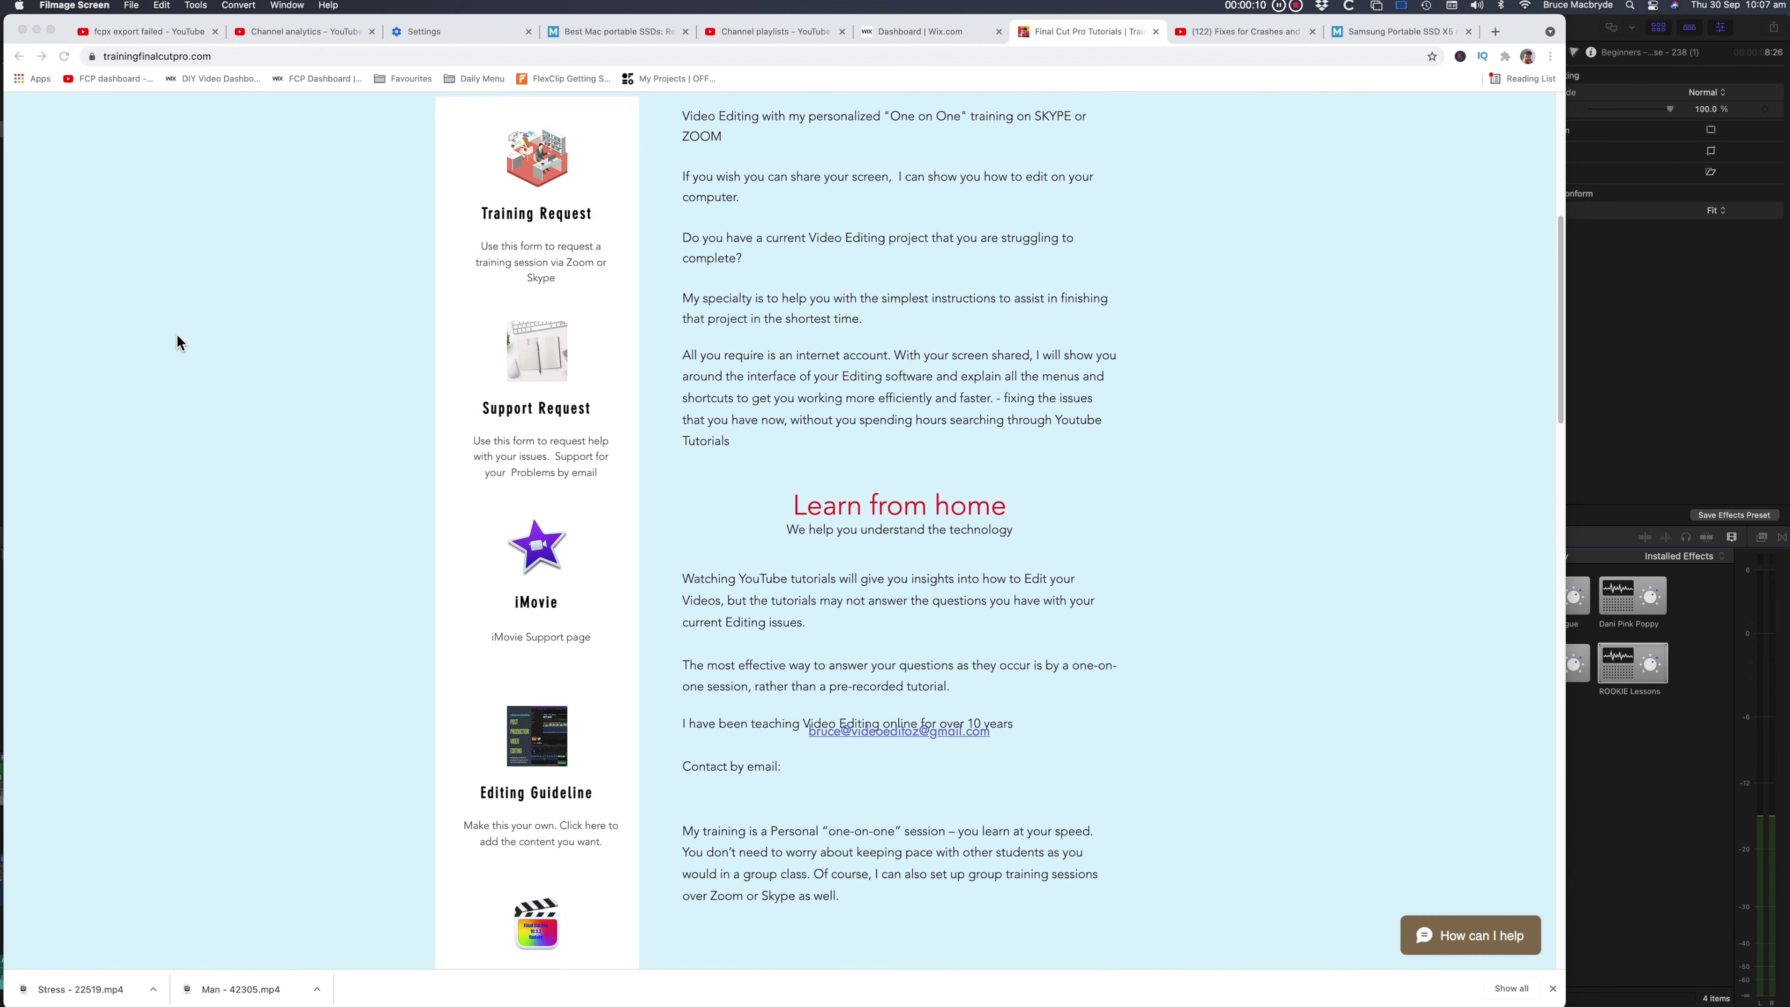
scroll(176, 334, "down", 4)
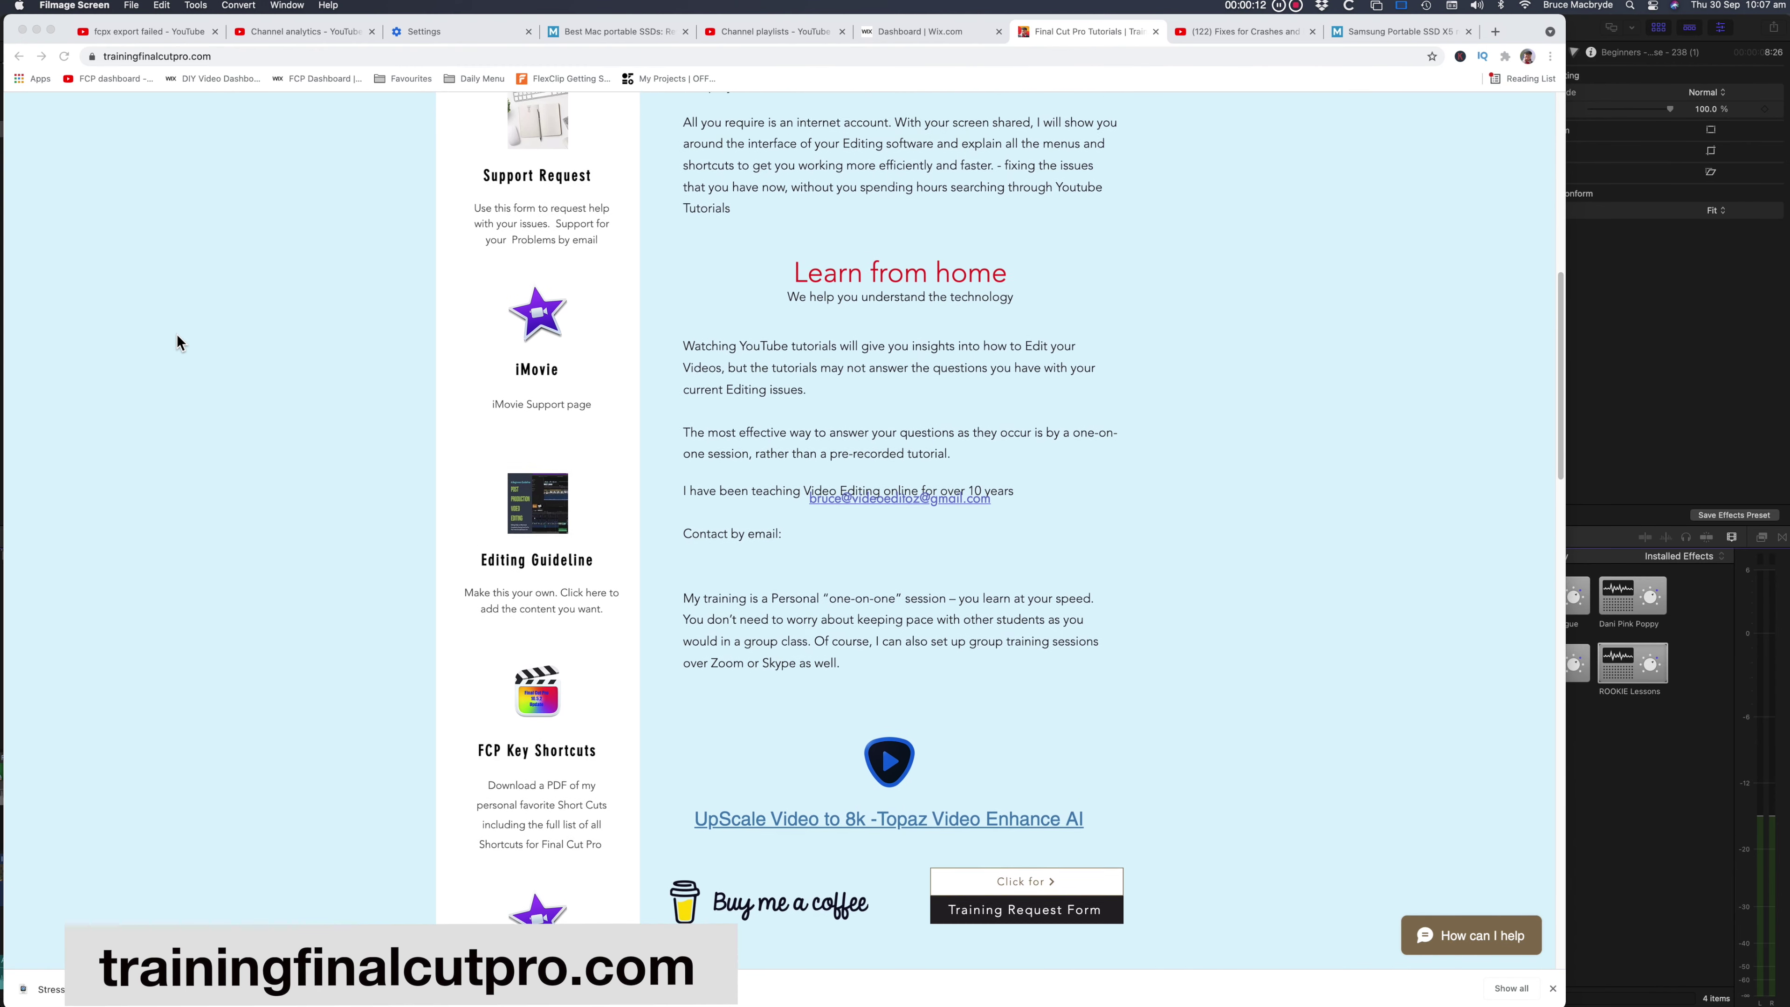
scroll(176, 343, "down", 1)
scroll(177, 335, "down", 3)
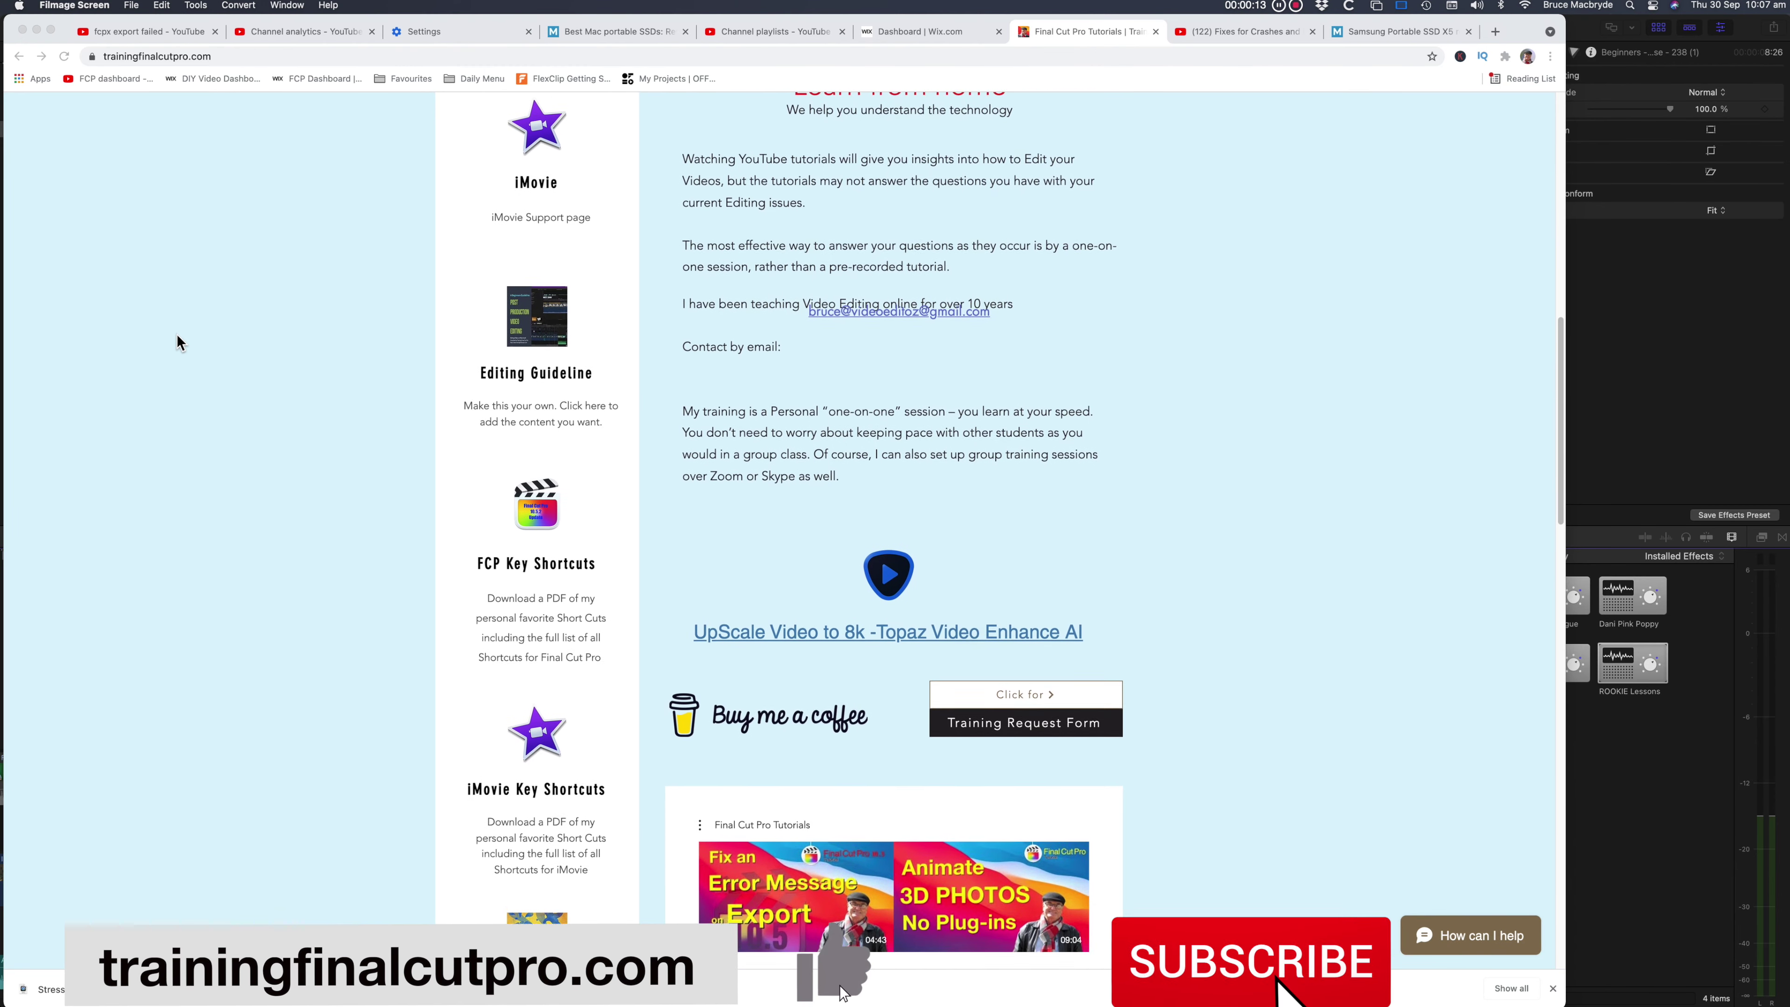